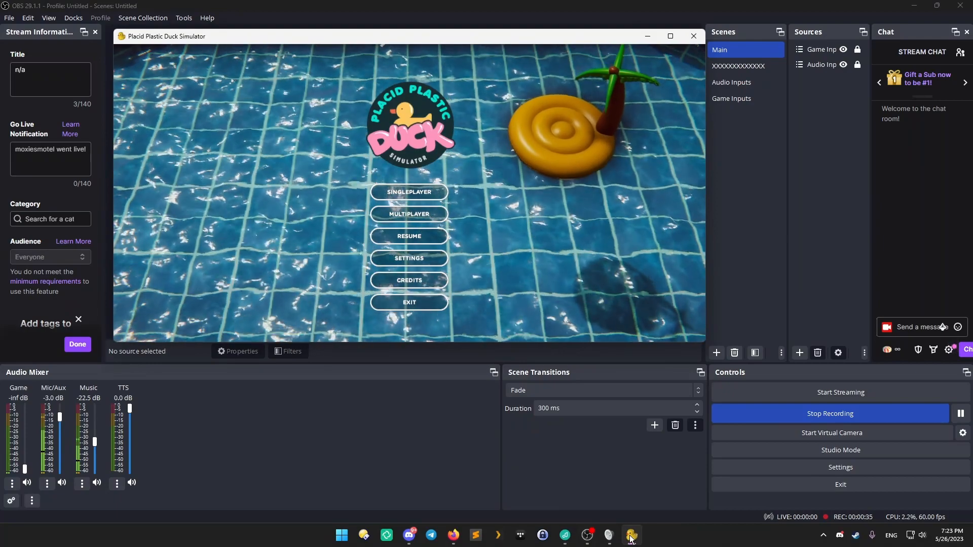
# Put the duck simulator game away and bring up the Pretzel Rocks player briefly, moving it off this screen
pyautogui.click(631, 536)
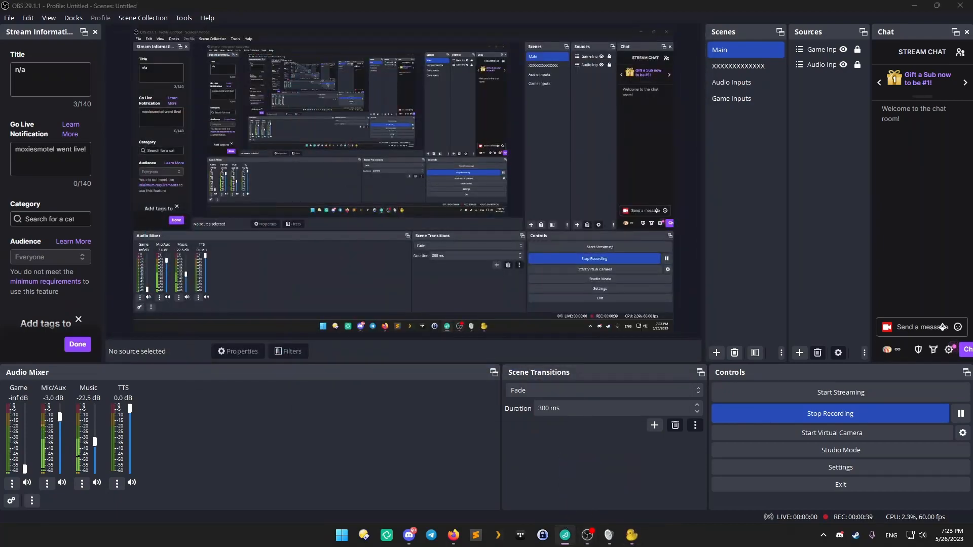
pyautogui.click(565, 535)
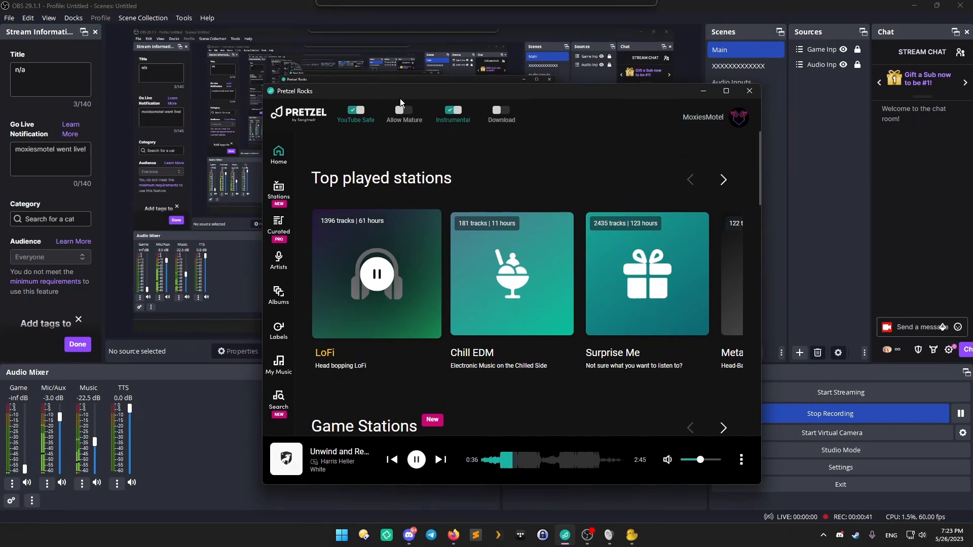
pyautogui.moveTo(399, 99); pyautogui.dragTo(403, 0)
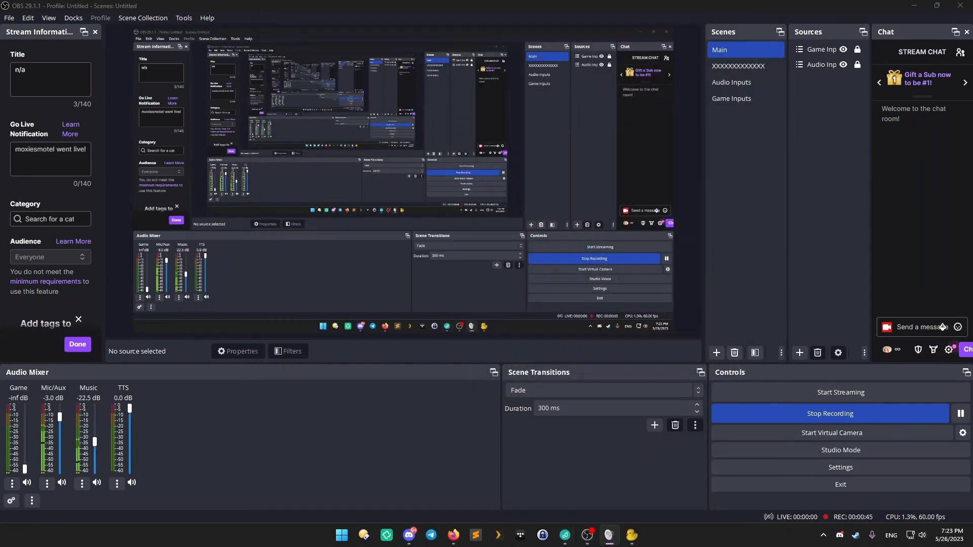
# Bring the Windows Sound settings into view and review the virtual cables among the playback and recording devices
pyautogui.moveTo(331, 0); pyautogui.dragTo(388, 92)
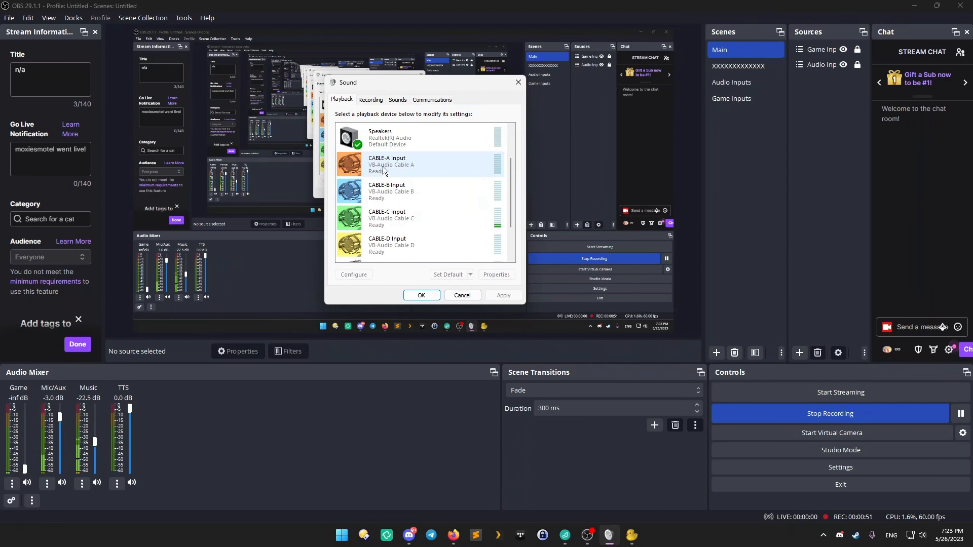
pyautogui.click(411, 165)
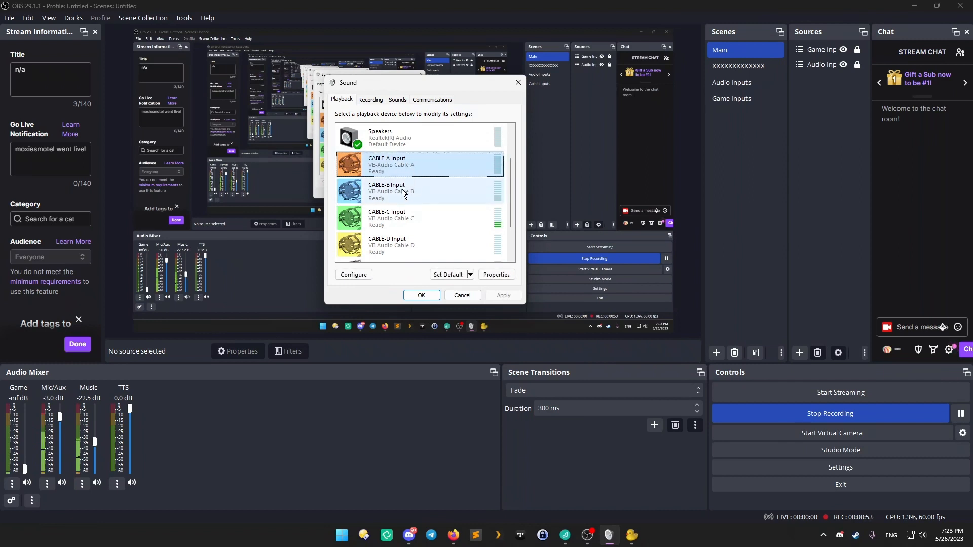
pyautogui.click(411, 212)
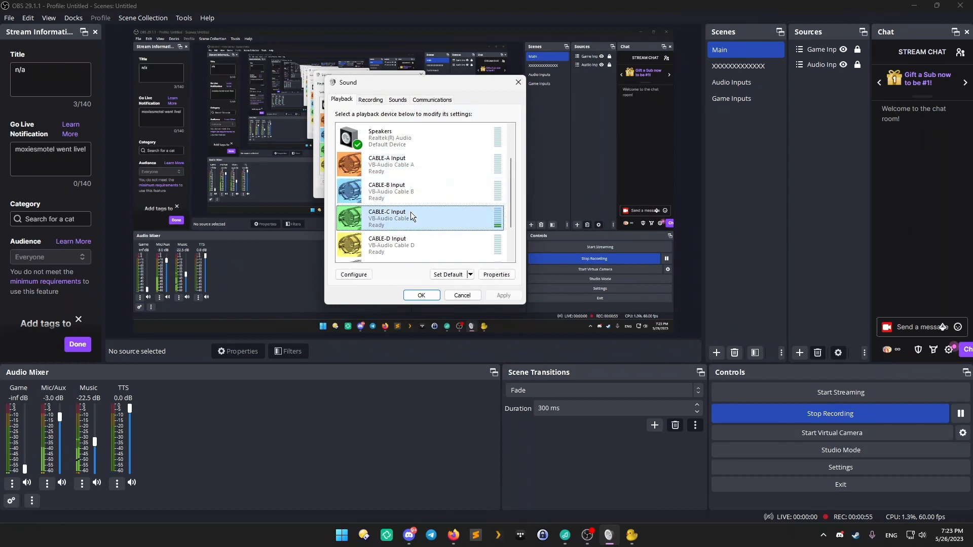
pyautogui.click(408, 244)
pyautogui.click(377, 103)
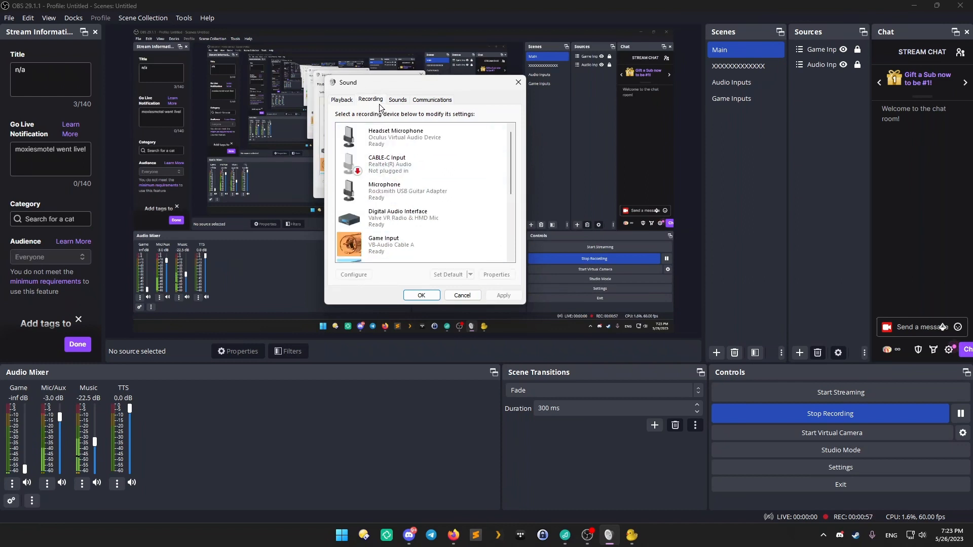
pyautogui.moveTo(509, 146); pyautogui.dragTo(512, 208)
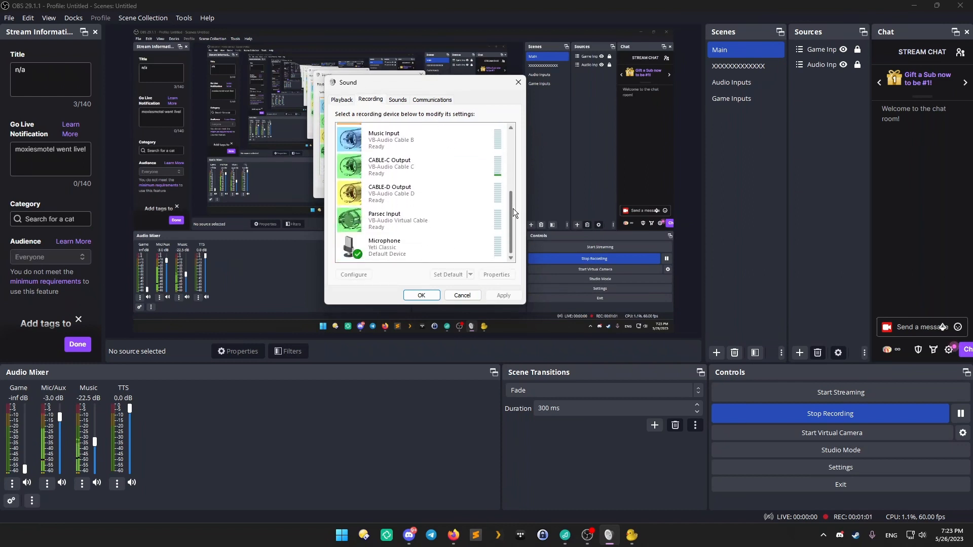
pyautogui.click(355, 99)
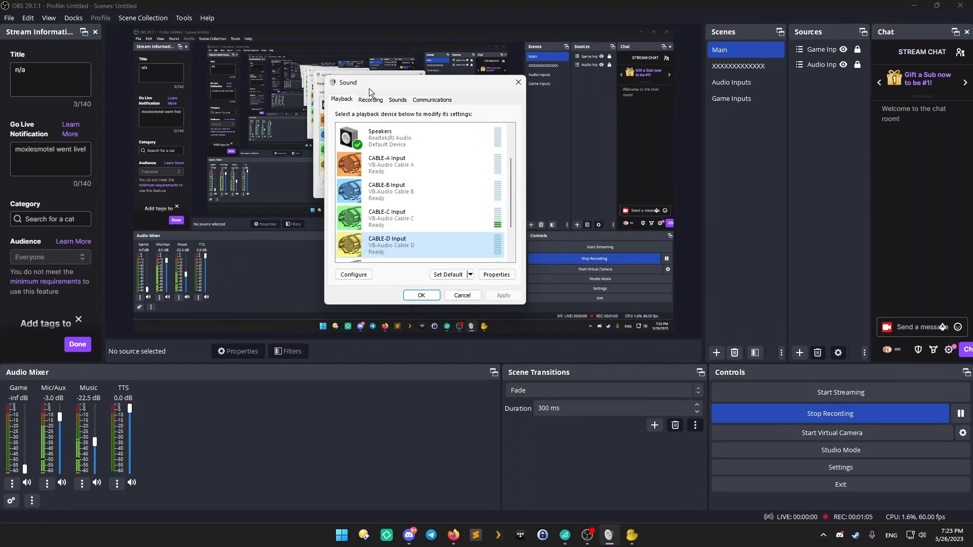
# Check the audio output device in the Pretzel Rocks audio settings, and move the player off this screen
pyautogui.moveTo(560, 0); pyautogui.dragTo(489, 64)
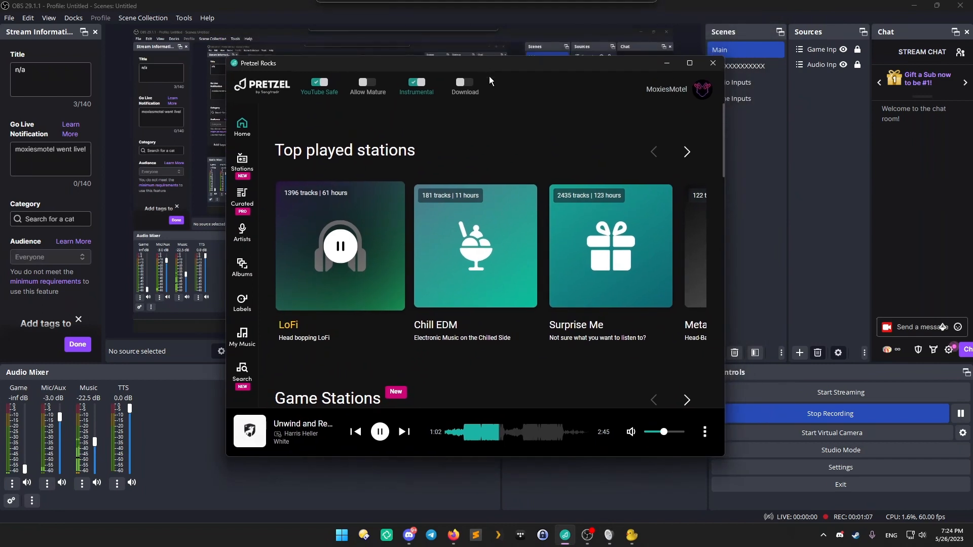
pyautogui.click(705, 88)
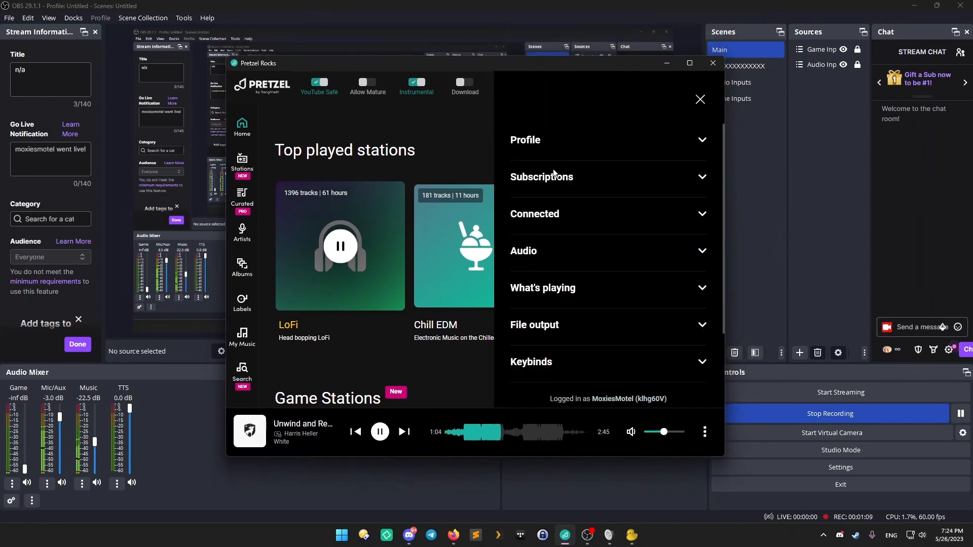
pyautogui.click(531, 255)
pyautogui.scroll(-2, 537, 269)
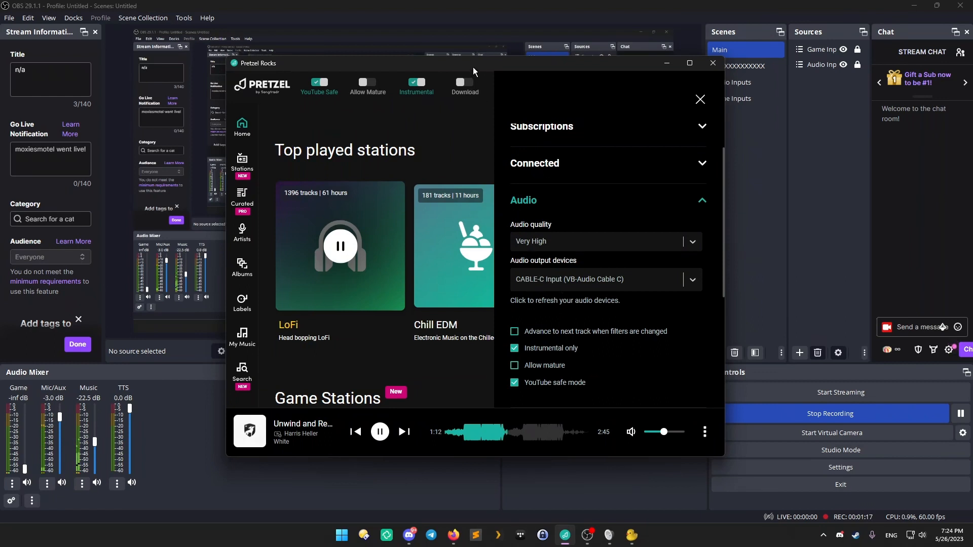
pyautogui.moveTo(473, 67); pyautogui.dragTo(535, 0)
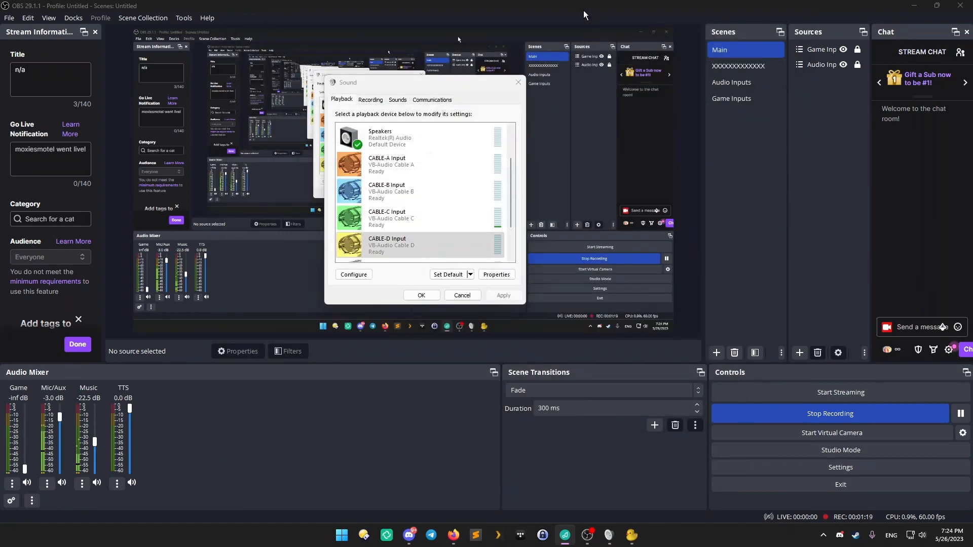
# Close the Sound settings and check the output device assigned to Placid Plastic Duck Simulator in the Windows volume mixer
pyautogui.click(431, 245)
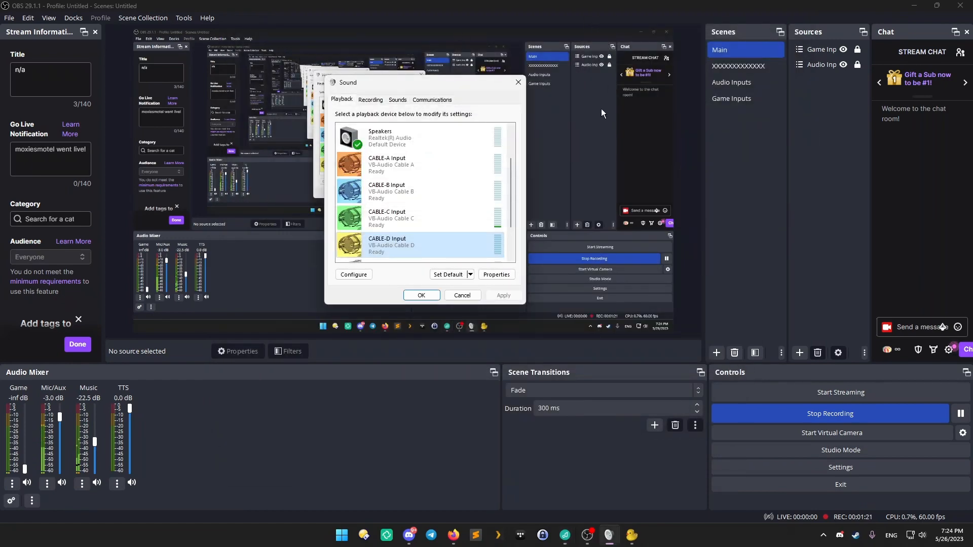
pyautogui.click(518, 82)
pyautogui.rightClick(910, 538)
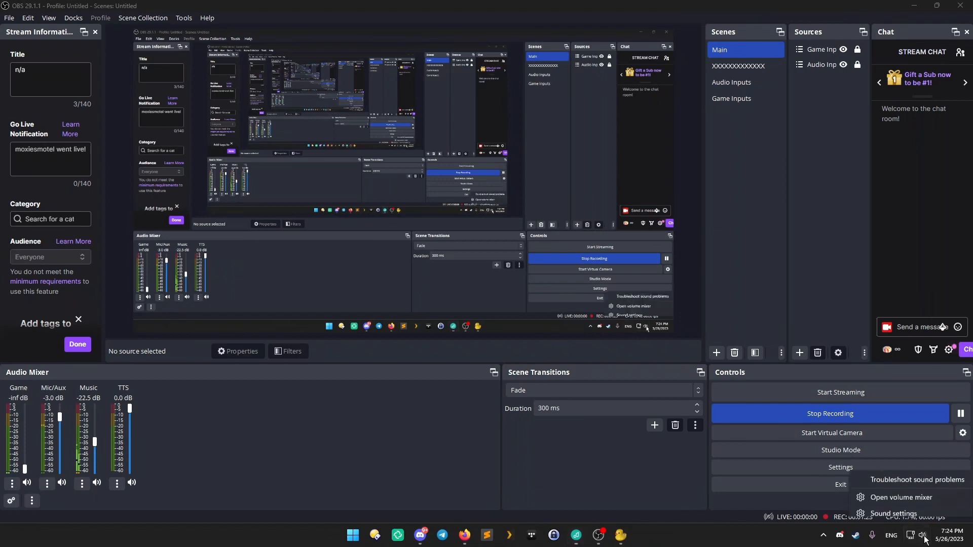
pyautogui.click(899, 492)
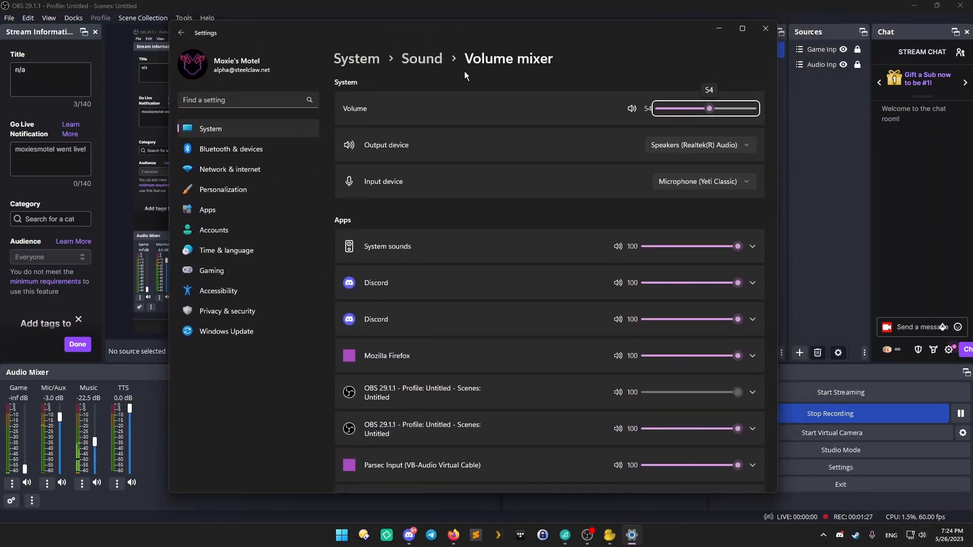
pyautogui.scroll(-3, 489, 180)
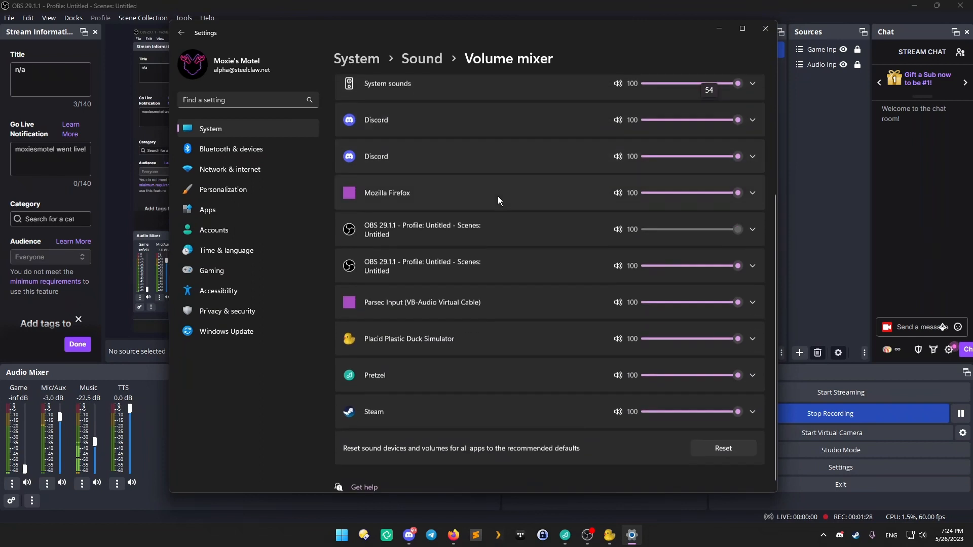
pyautogui.click(521, 336)
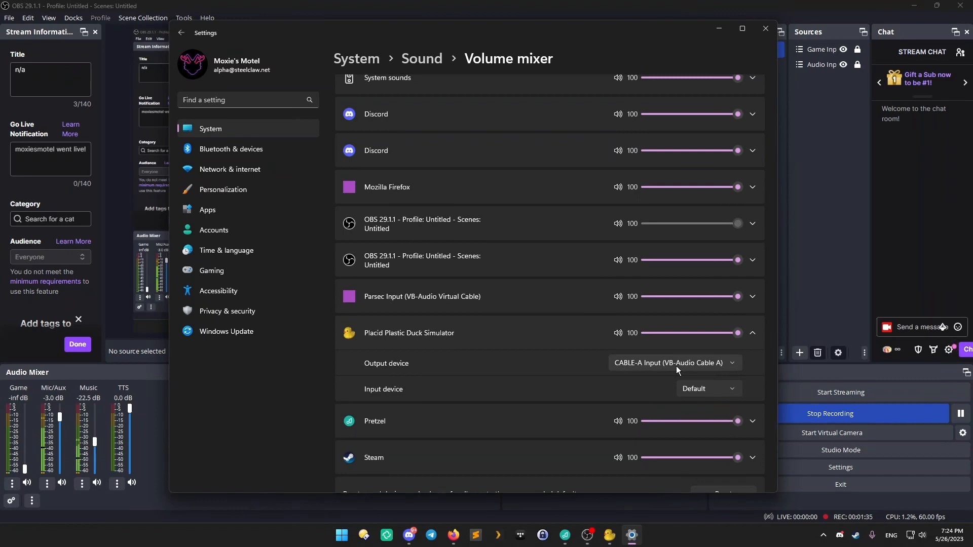
pyautogui.click(762, 29)
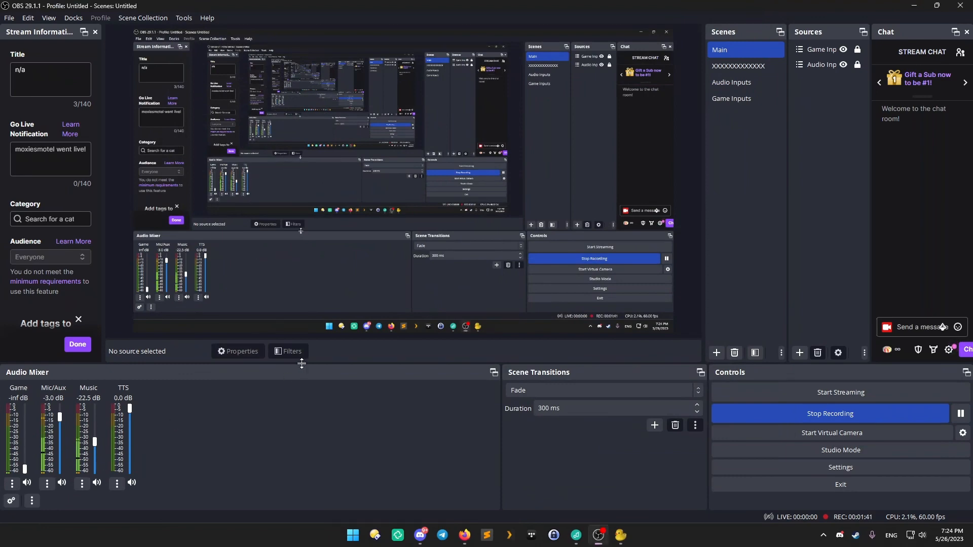
# Enlarge the OBS audio mixer and balance the faders, with Game at -14.2 dB and Music at -19.3 dB
pyautogui.moveTo(303, 369); pyautogui.dragTo(319, 233)
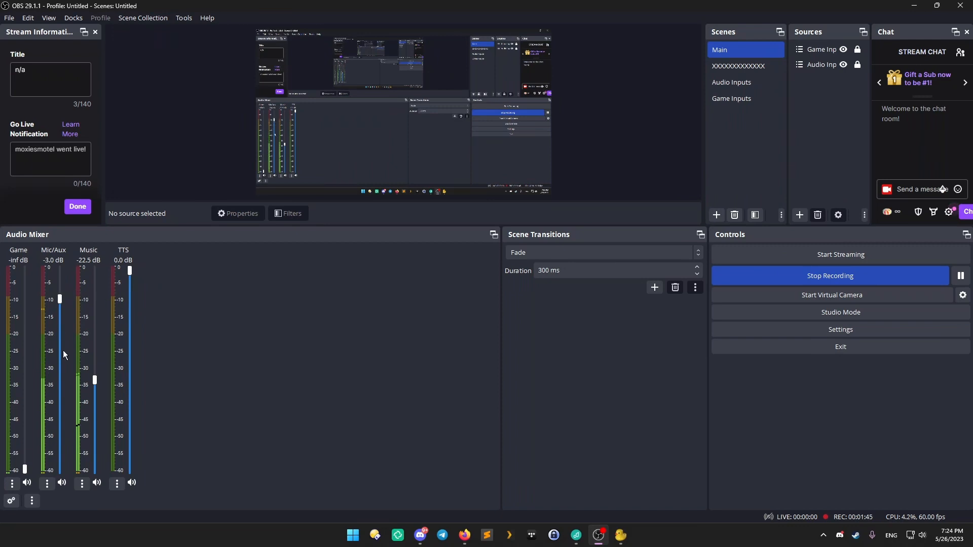
pyautogui.moveTo(95, 379); pyautogui.dragTo(95, 390)
pyautogui.moveTo(25, 468); pyautogui.dragTo(26, 395)
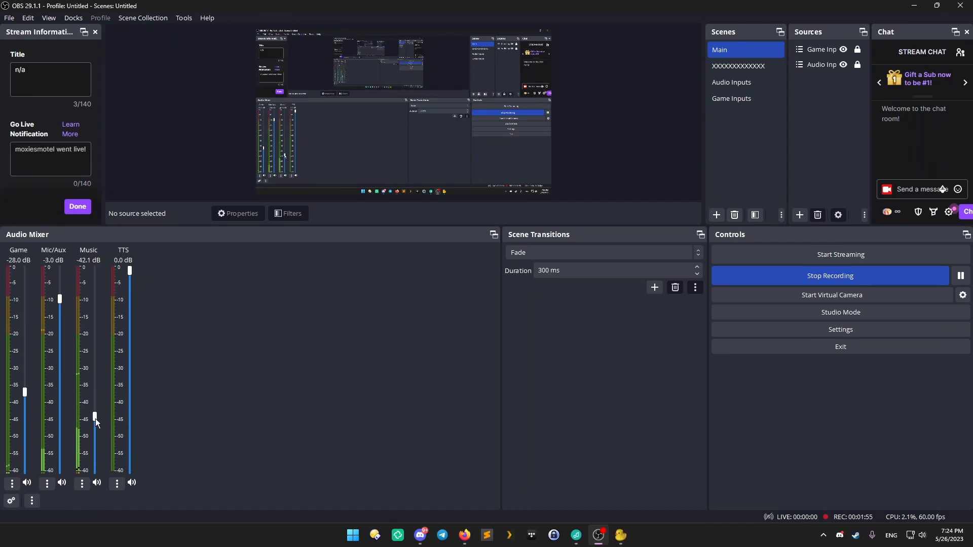
pyautogui.moveTo(95, 418); pyautogui.dragTo(95, 471)
pyautogui.moveTo(25, 396); pyautogui.dragTo(26, 349)
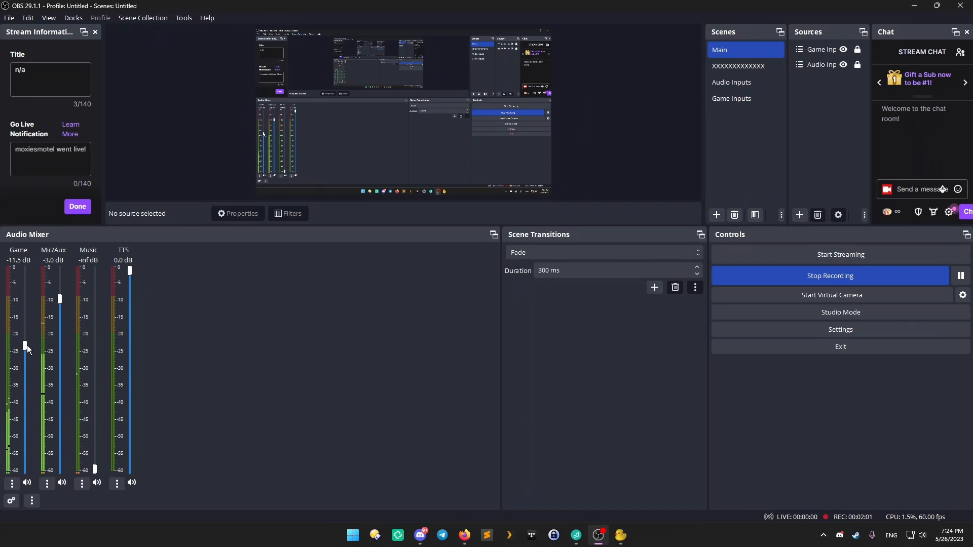
pyautogui.moveTo(27, 349); pyautogui.dragTo(25, 357)
pyautogui.moveTo(95, 471); pyautogui.dragTo(86, 375)
# Check which input device the Music source uses in its properties, leaving without changes
pyautogui.click(85, 483)
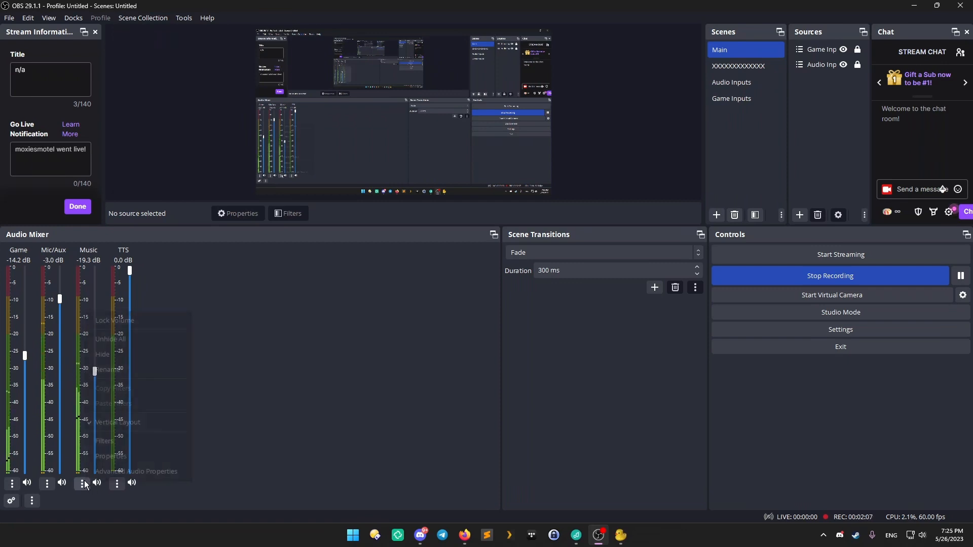
pyautogui.click(108, 457)
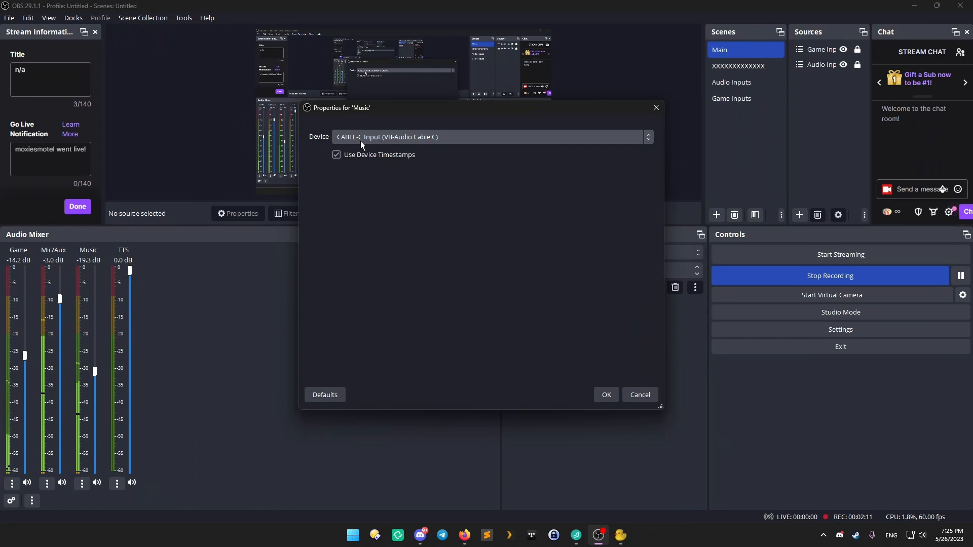
pyautogui.click(641, 394)
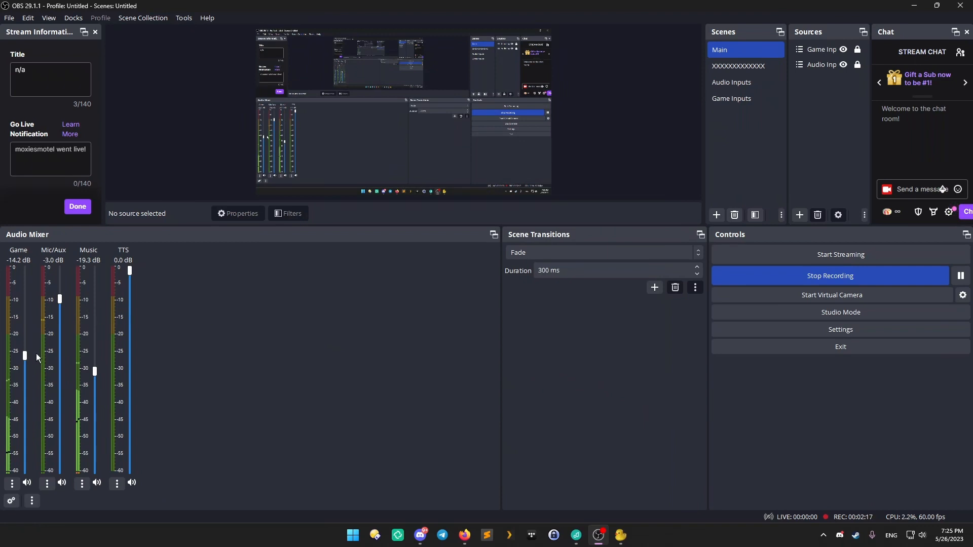
# Rebalance the mixer levels to -25.0 dB for Game, -2.7 dB for Mic/Aux and -23.6 dB for Music
pyautogui.moveTo(25, 357); pyautogui.dragTo(26, 380)
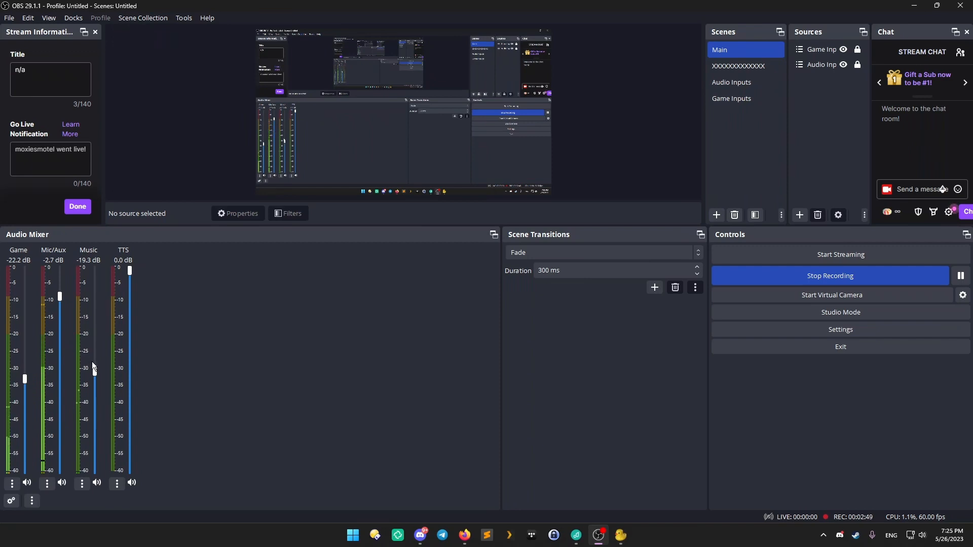
pyautogui.moveTo(96, 374); pyautogui.dragTo(95, 365)
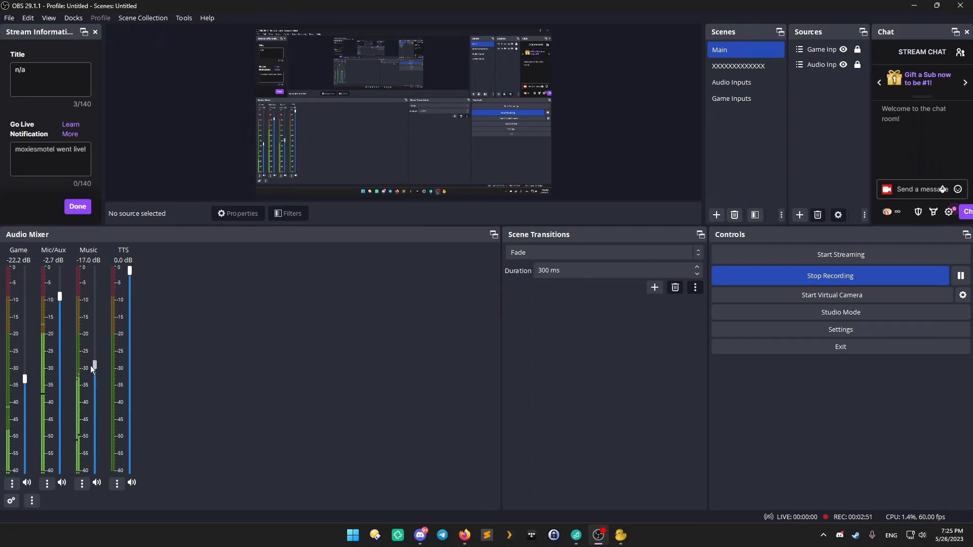
pyautogui.moveTo(24, 380); pyautogui.dragTo(24, 367)
pyautogui.moveTo(95, 365); pyautogui.dragTo(93, 385)
pyautogui.moveTo(25, 367); pyautogui.dragTo(32, 389)
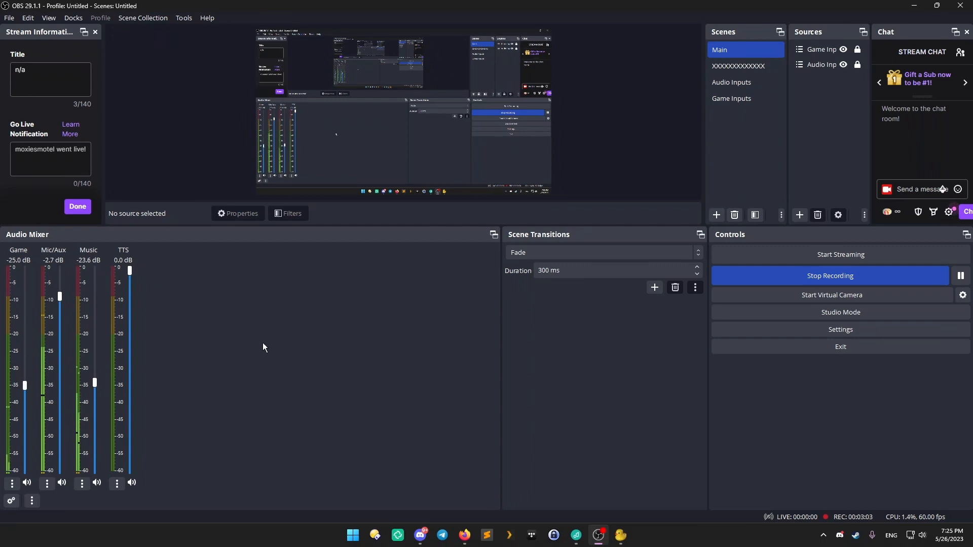
# Switch the audio mixer to the horizontal layout and return it to the vertical layout
pyautogui.rightClick(296, 367)
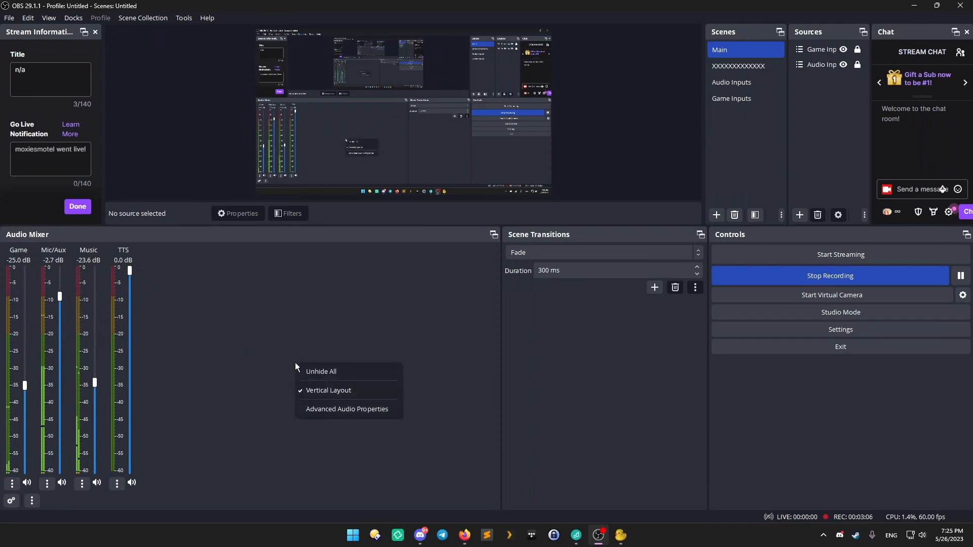
pyautogui.click(316, 391)
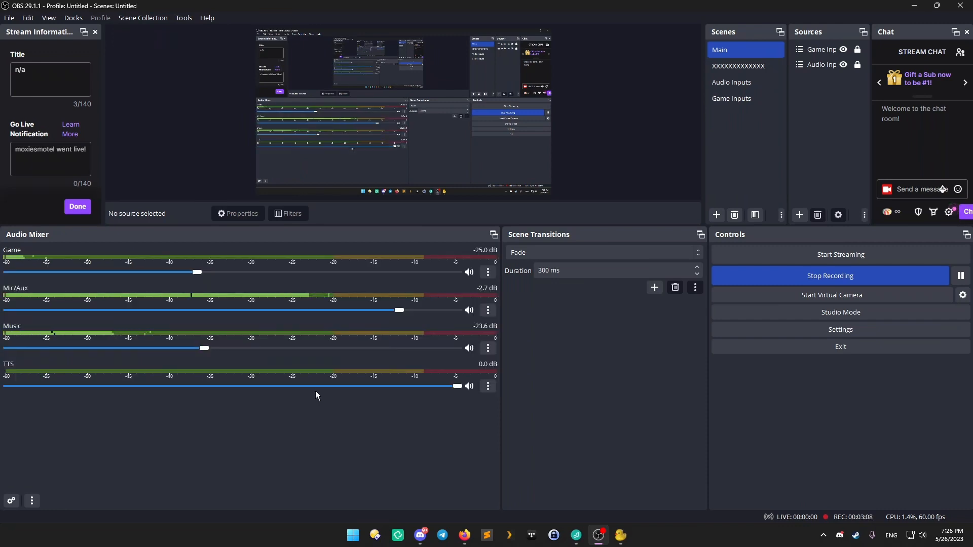
pyautogui.rightClick(250, 439)
pyautogui.click(277, 461)
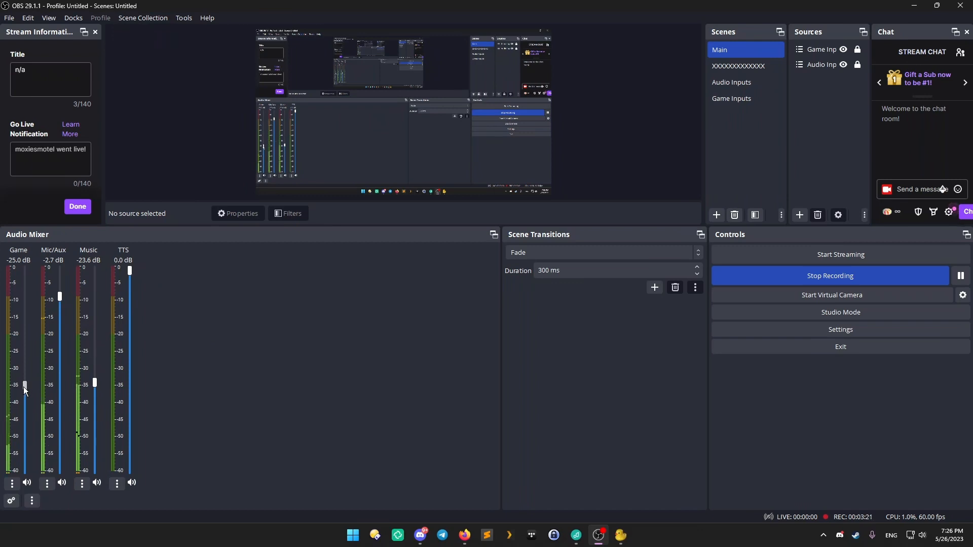
# Silence the Game and Music sources by lowering both volume faders to -inf dB
pyautogui.moveTo(24, 385); pyautogui.dragTo(24, 469)
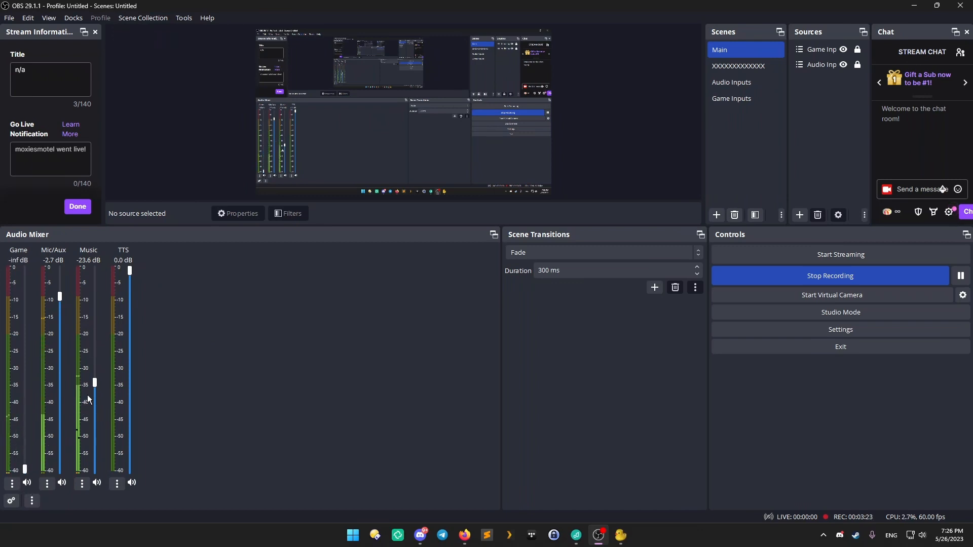
pyautogui.moveTo(95, 385); pyautogui.dragTo(93, 495)
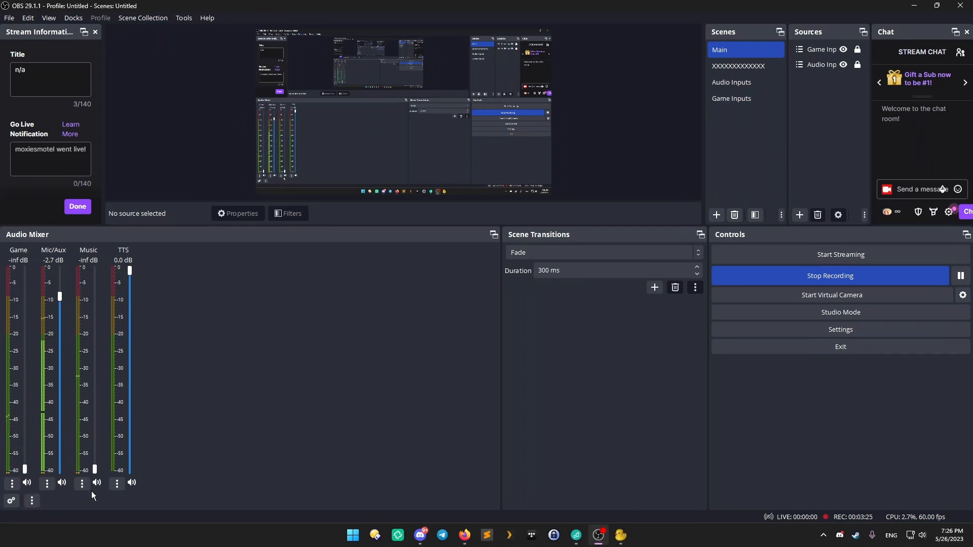
# Open the filters of the Mic/Aux source and add a Compressor filter under its default name
pyautogui.click(46, 483)
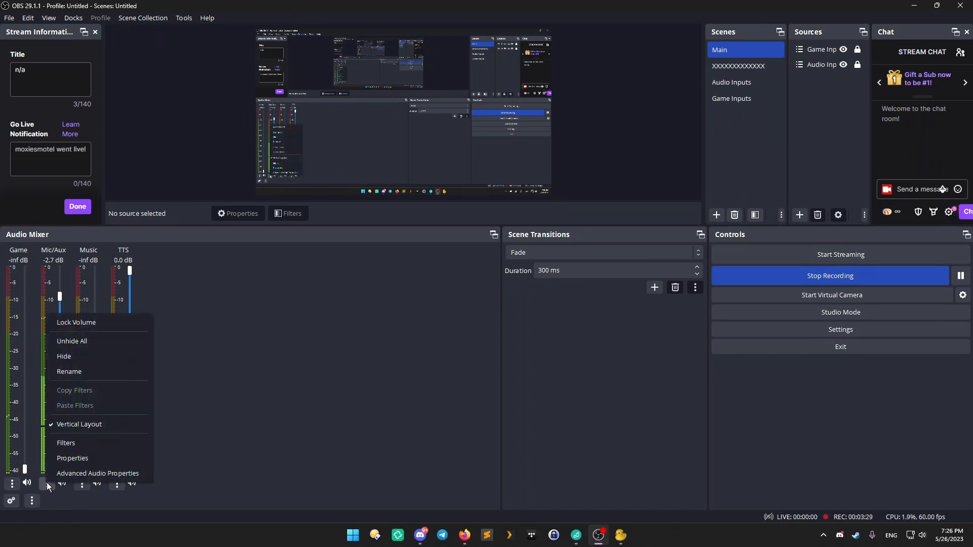
pyautogui.click(81, 444)
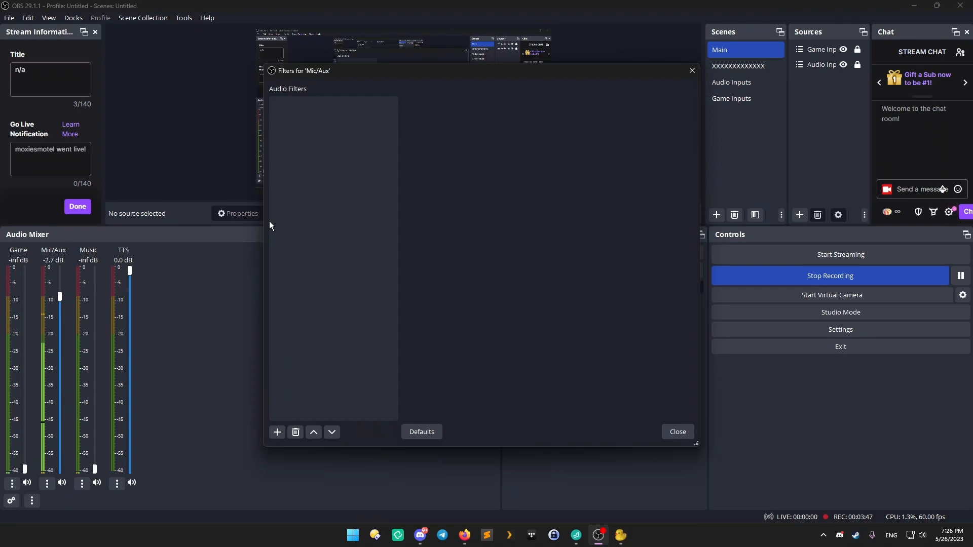
pyautogui.click(274, 434)
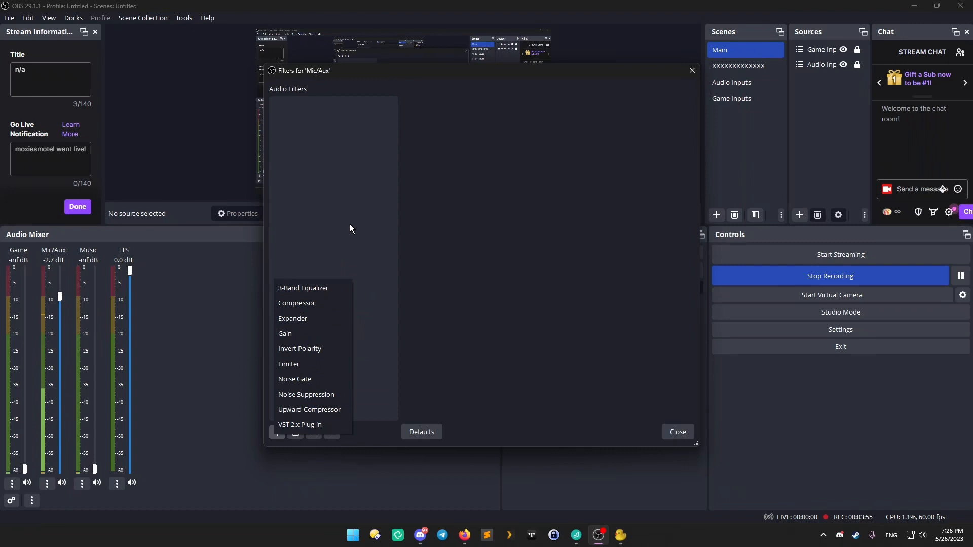
pyautogui.click(304, 303)
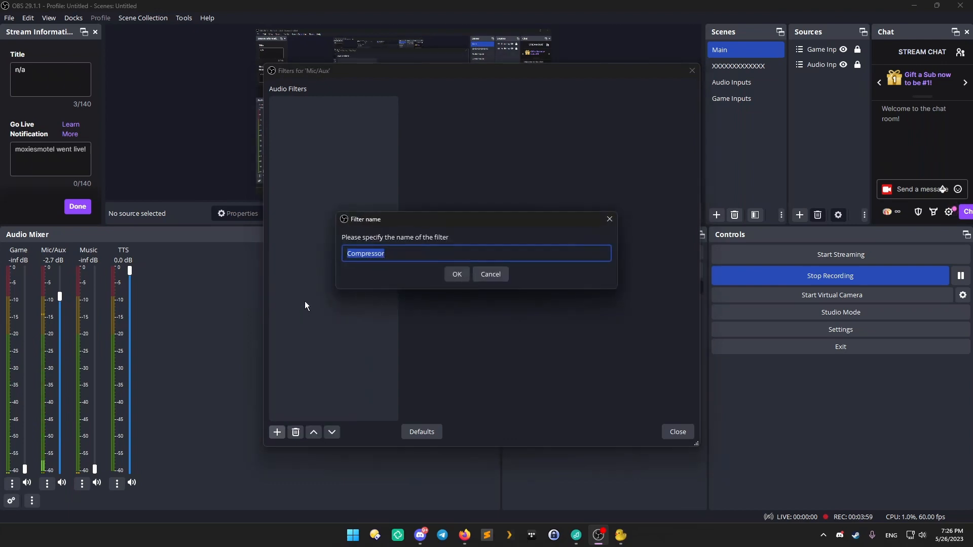
pyautogui.click(456, 274)
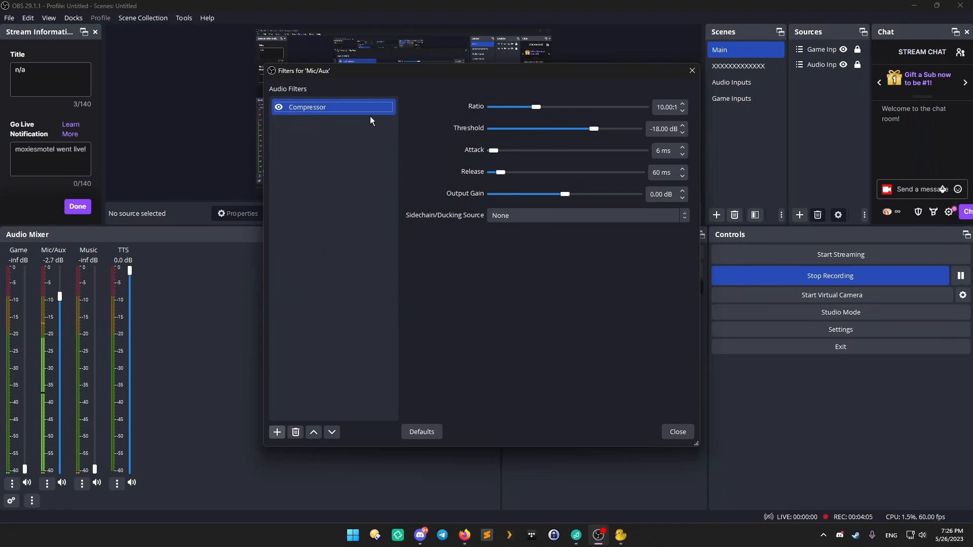
# Remove the Compressor filter from Mic/Aux and add it again with its default name and settings
pyautogui.click(295, 432)
pyautogui.click(507, 270)
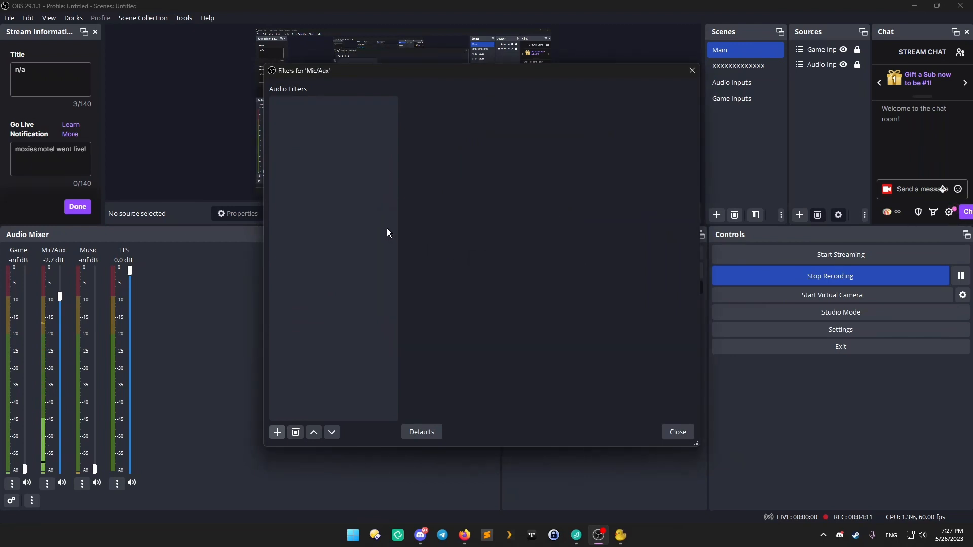
pyautogui.click(277, 432)
pyautogui.click(306, 302)
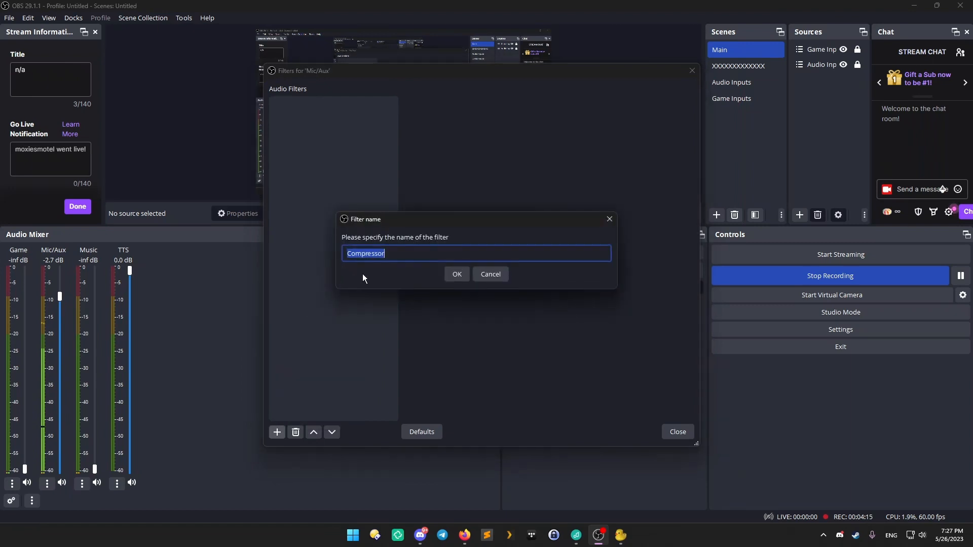
pyautogui.click(454, 276)
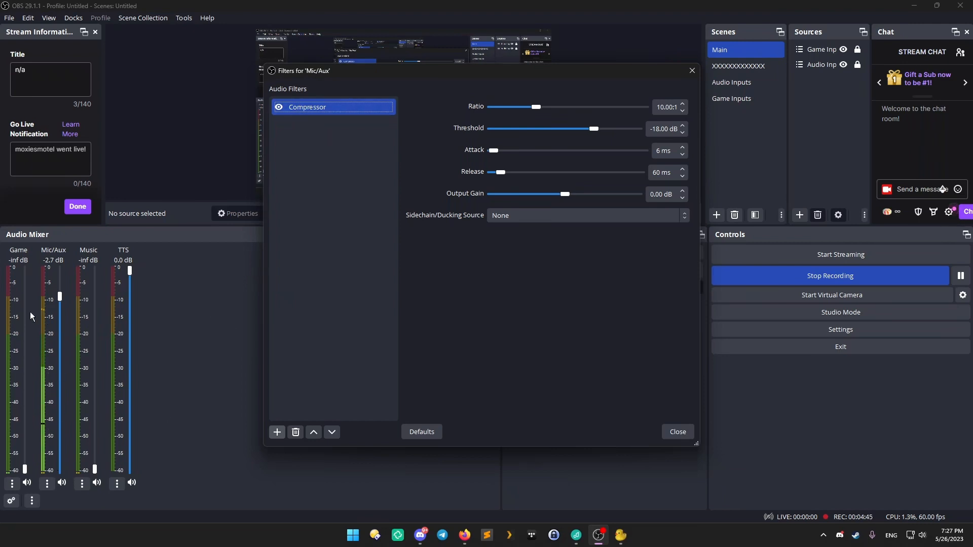
pyautogui.rightClick(49, 358)
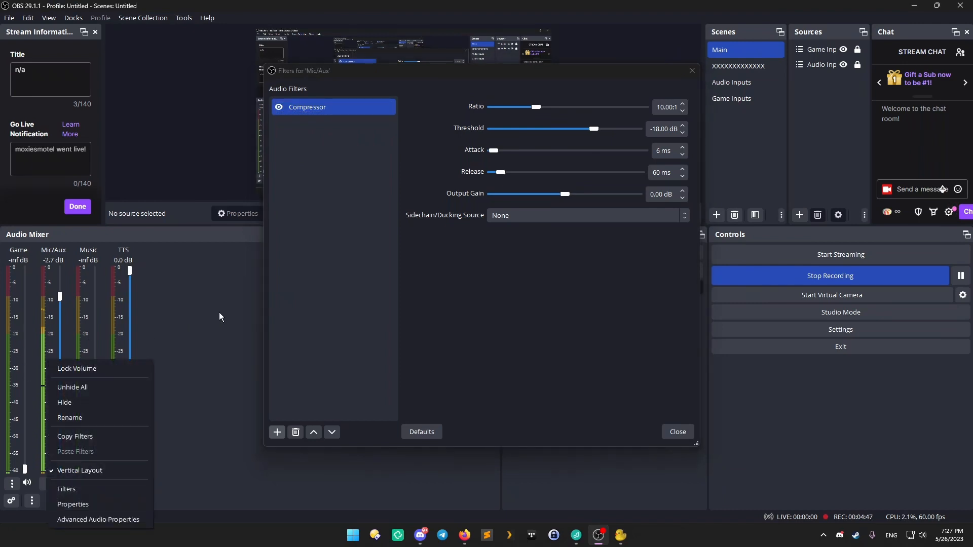
pyautogui.click(347, 77)
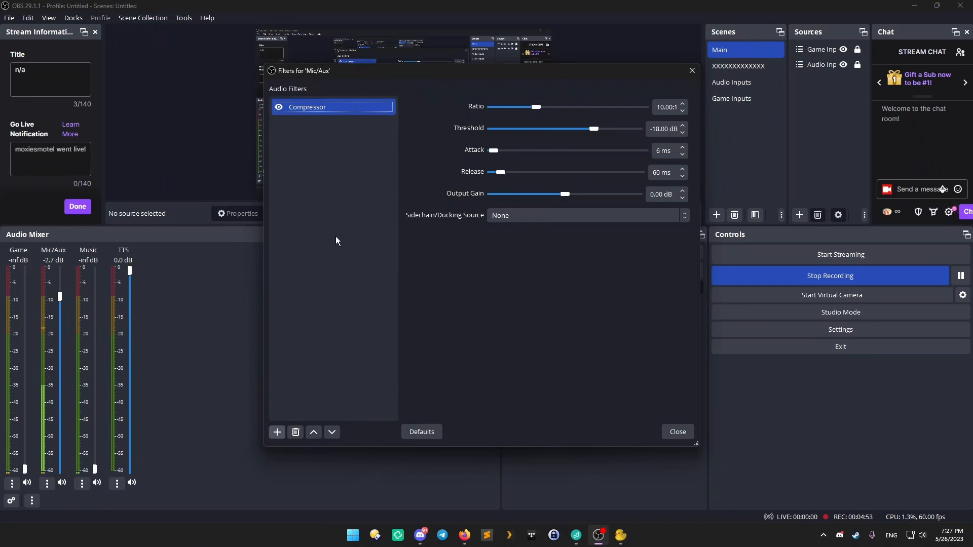
# Add a Limiter filter to Mic/Aux under its default name and compare its settings with the Compressor's
pyautogui.click(279, 433)
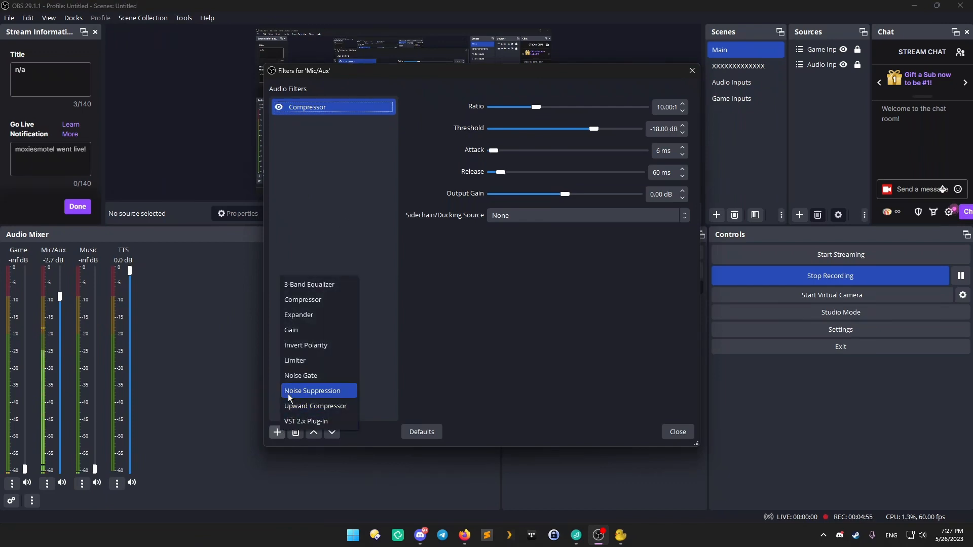
pyautogui.click(320, 360)
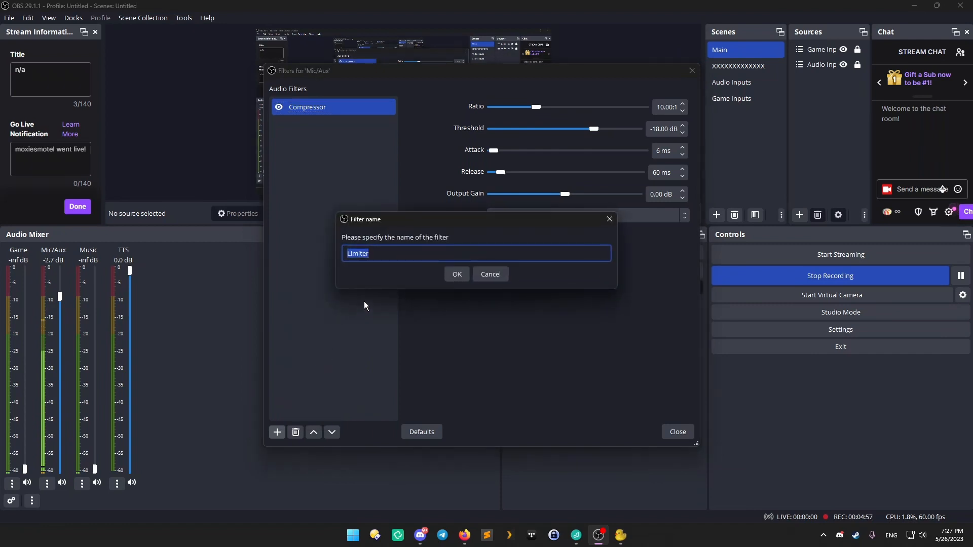
pyautogui.click(455, 273)
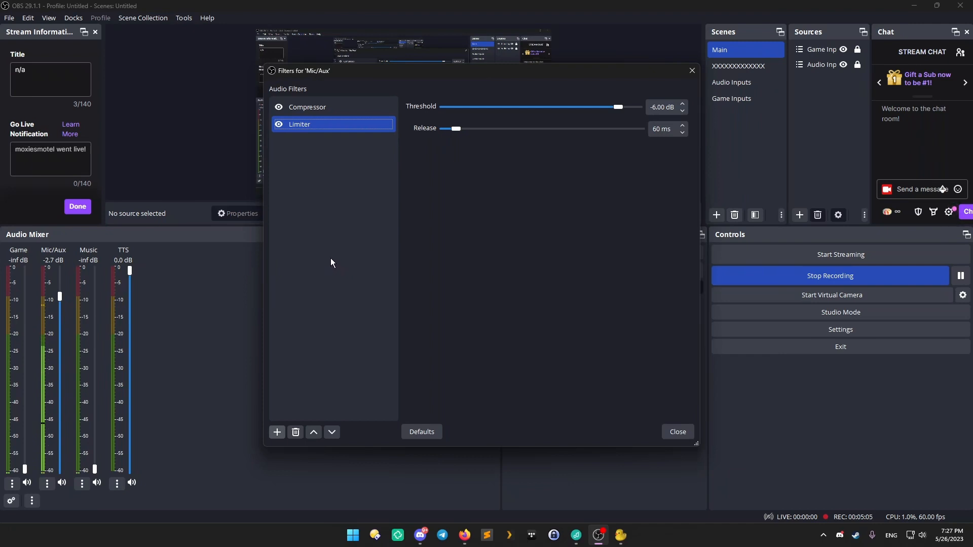
pyautogui.click(306, 111)
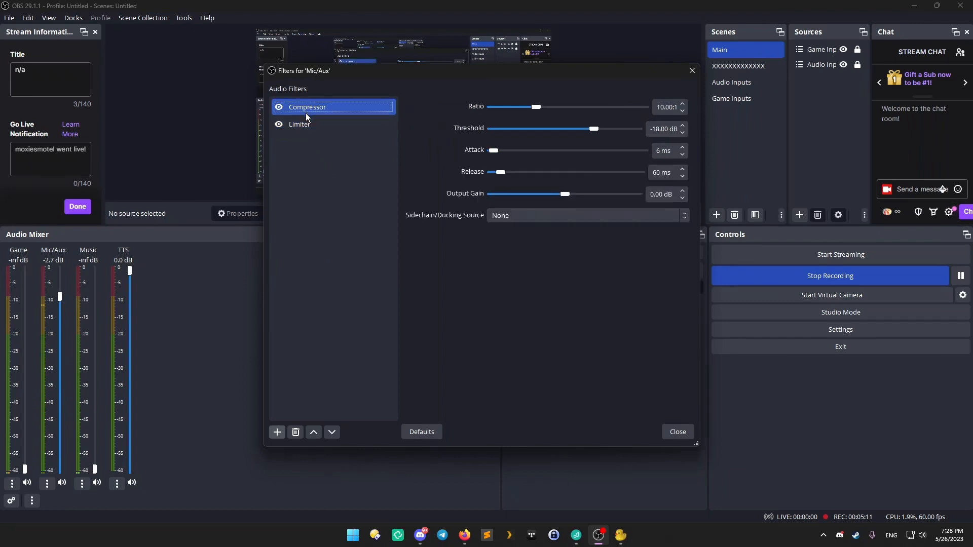
pyautogui.click(310, 131)
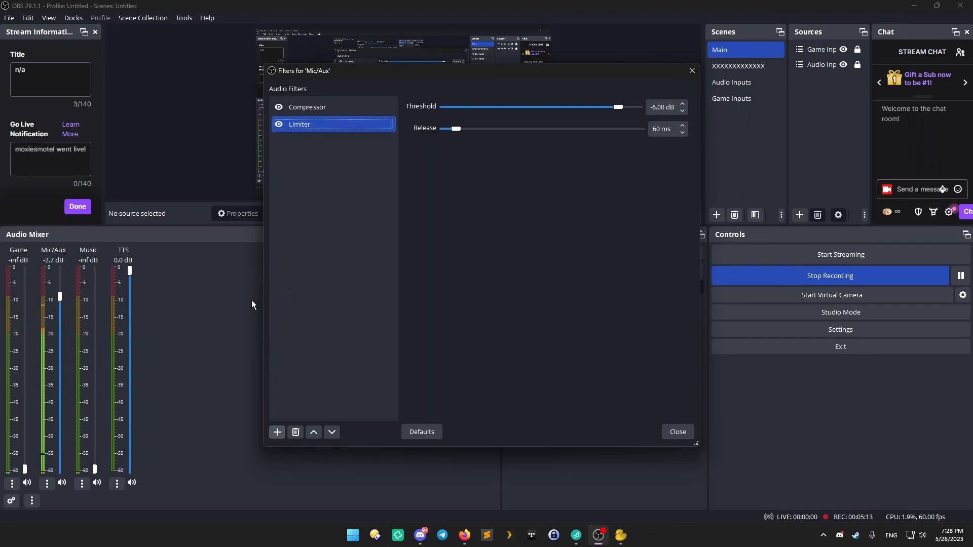
# Add a Noise Gate filter to Mic/Aux under its default name
pyautogui.click(276, 432)
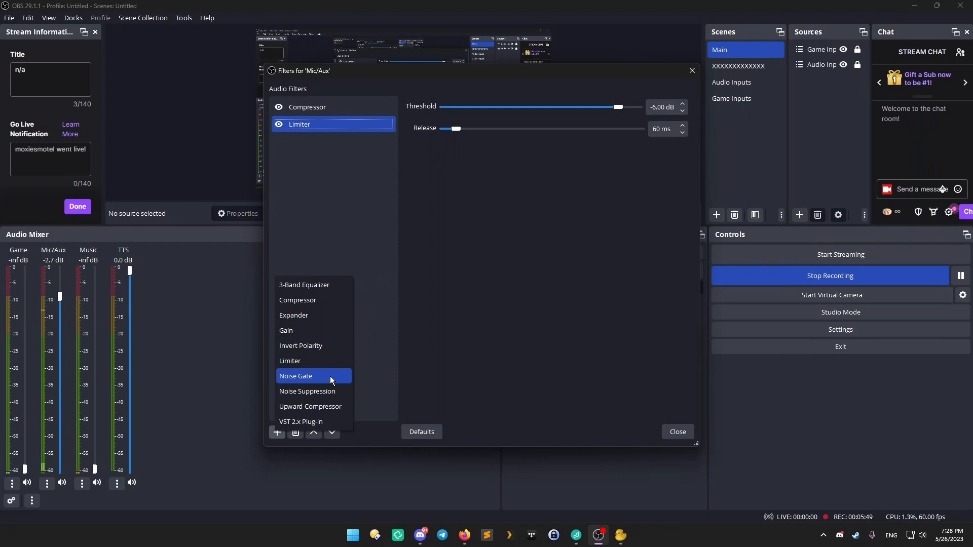
pyautogui.click(304, 376)
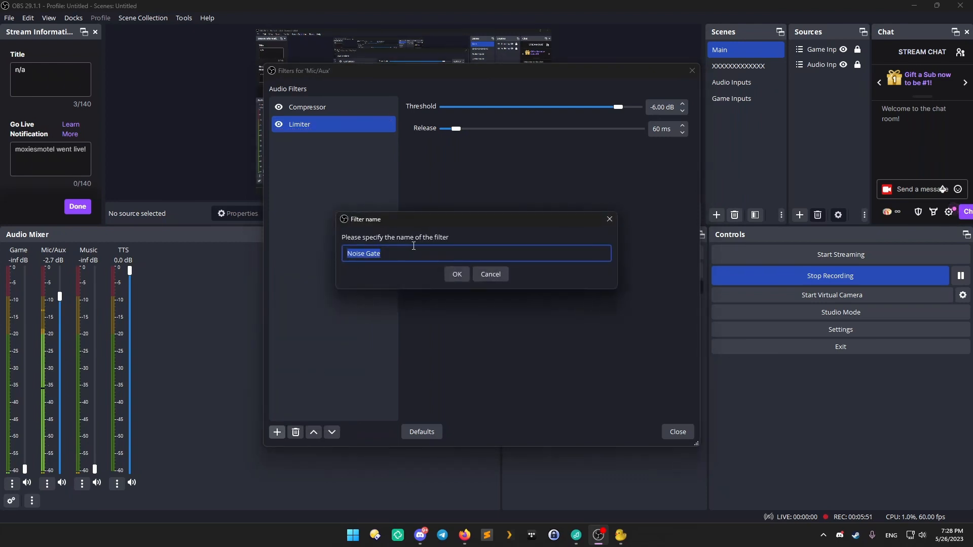
pyautogui.click(460, 275)
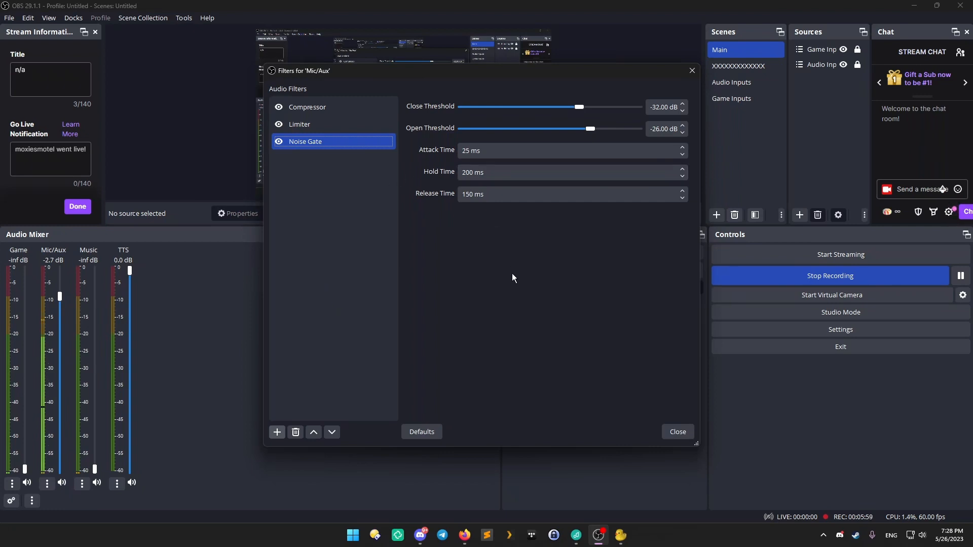
# Remove the Noise Gate filter from Mic/Aux and add it again with its default name and settings
pyautogui.click(296, 431)
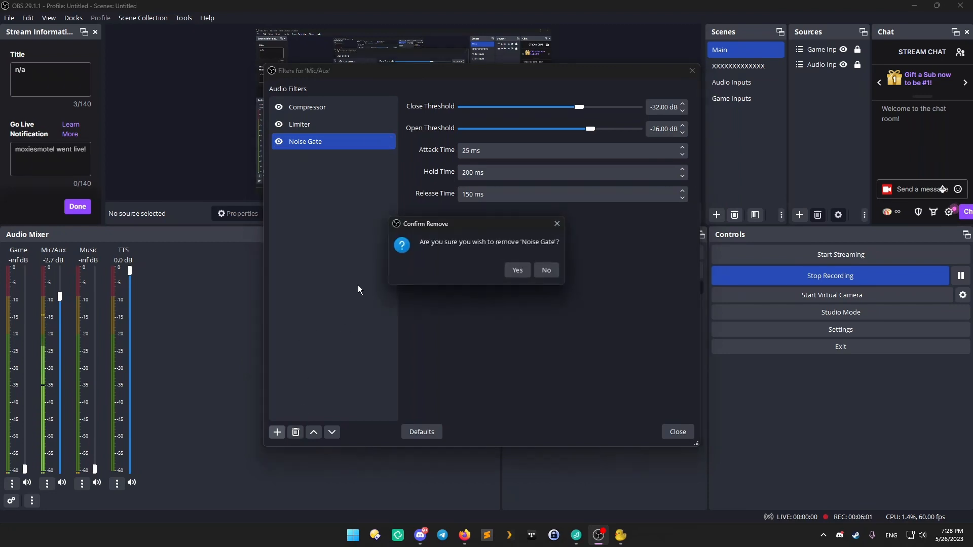
pyautogui.click(517, 270)
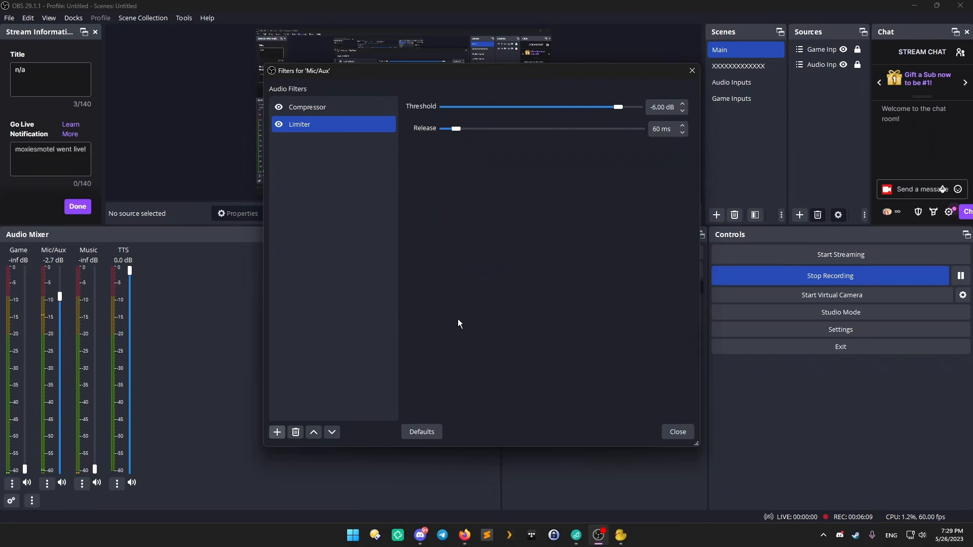
pyautogui.click(274, 435)
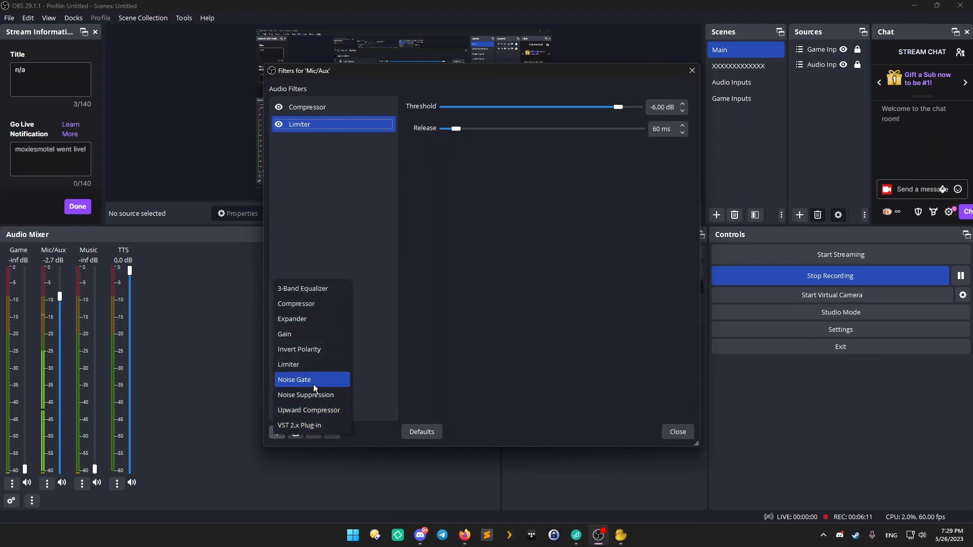
pyautogui.click(320, 376)
pyautogui.click(464, 279)
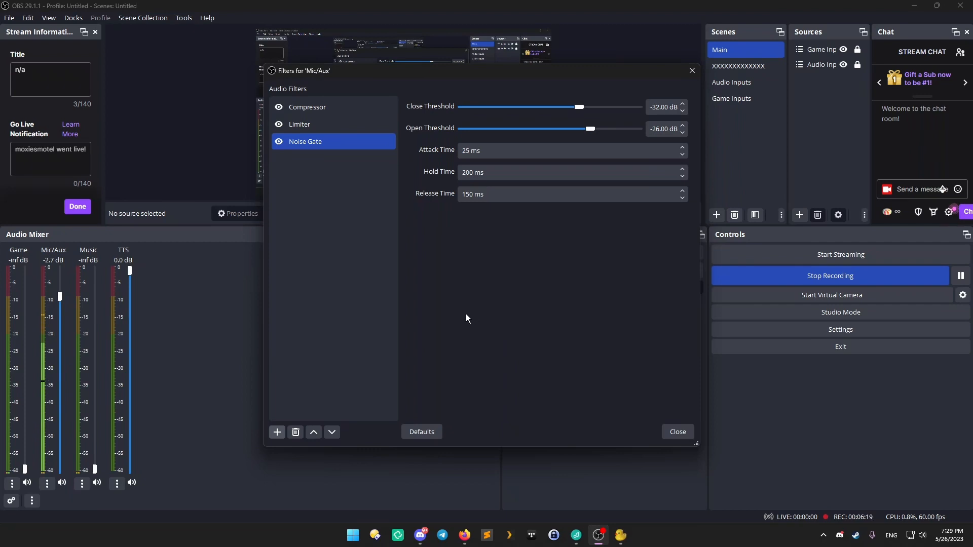
# Add a Noise Suppression filter to Mic/Aux and check its method options, keeping RNNoise (good quality, more CPU usage)
pyautogui.click(278, 433)
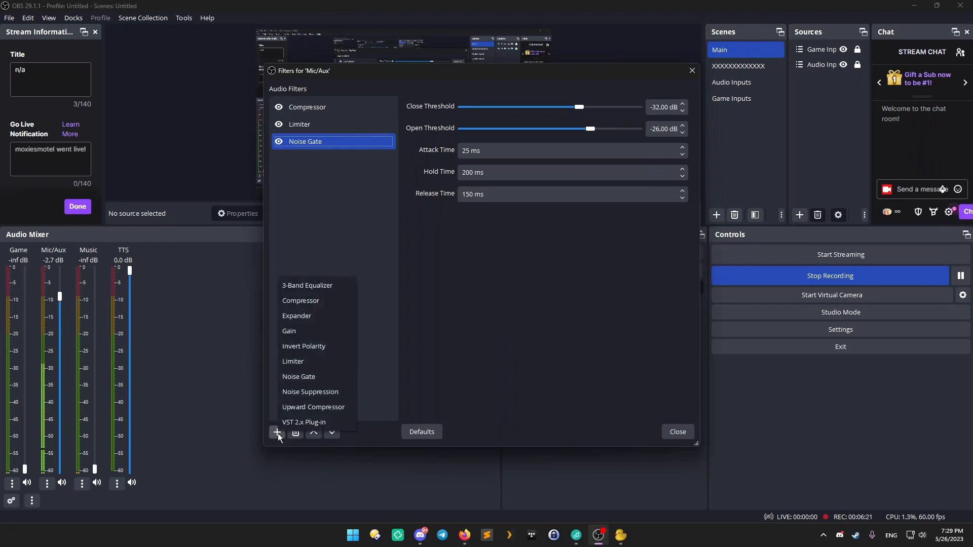
pyautogui.click(306, 391)
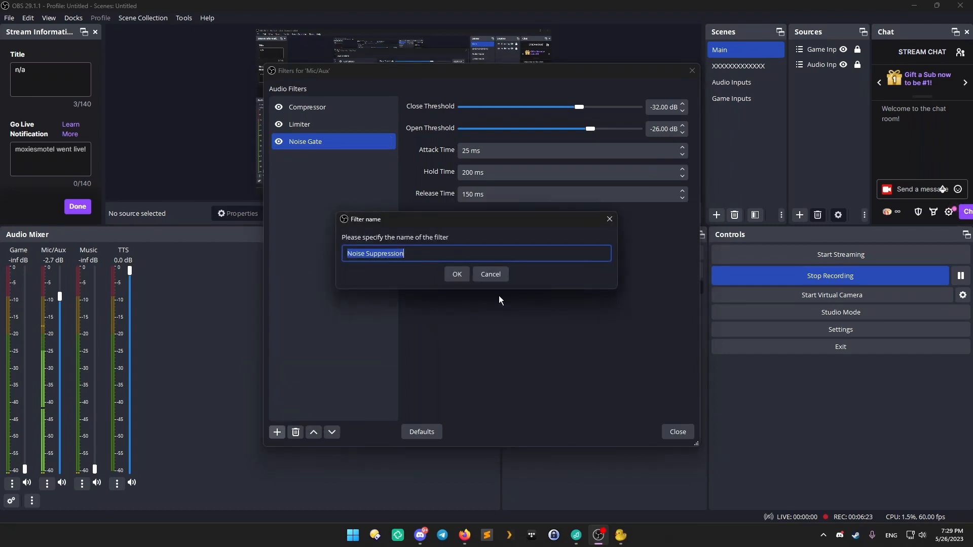
pyautogui.click(456, 277)
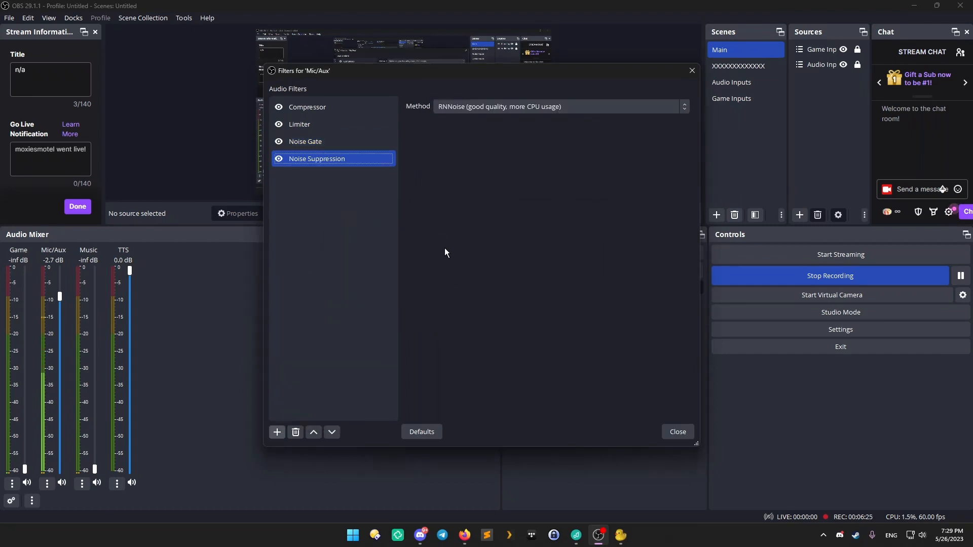
pyautogui.click(497, 106)
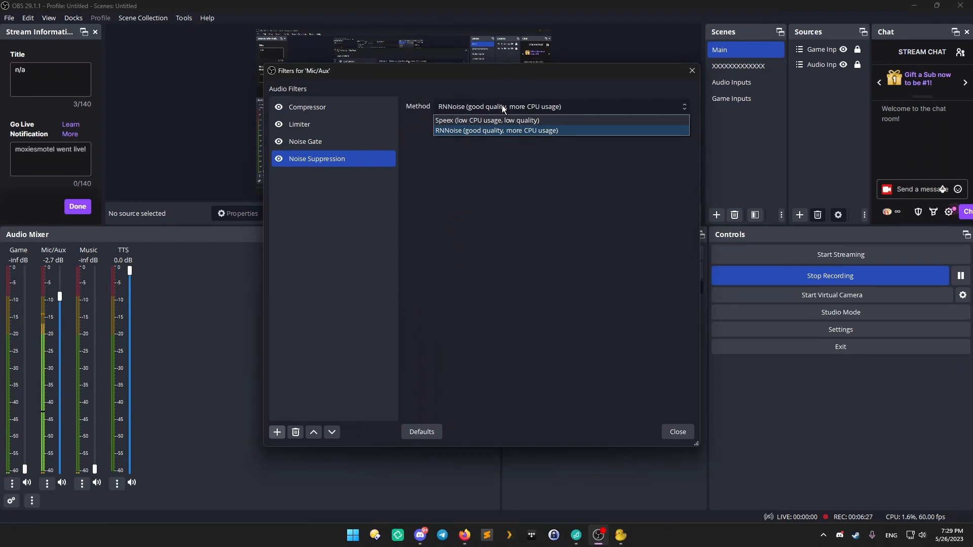
pyautogui.click(529, 111)
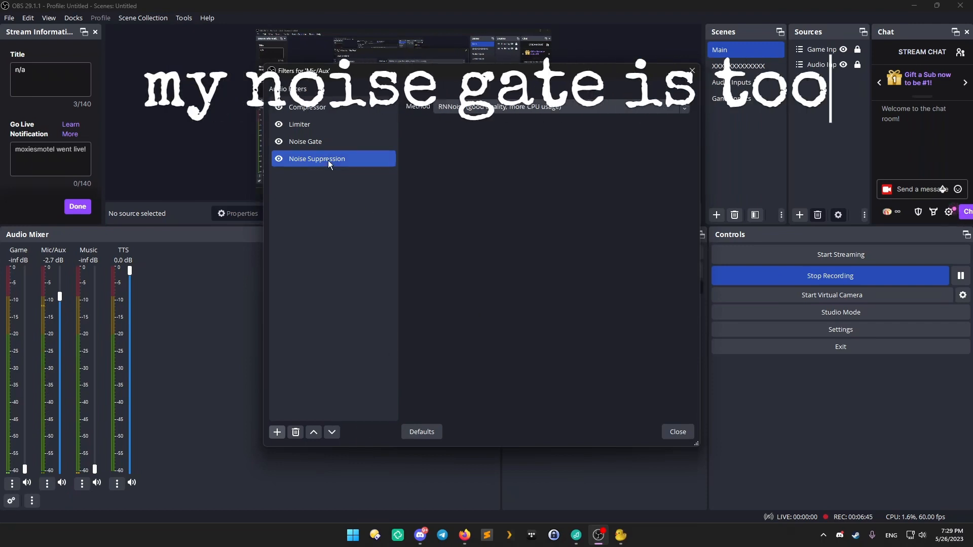
# Review the settings of the Compressor, Limiter, Noise Gate and Noise Suppression filters, including the noise suppression methods
pyautogui.click(324, 108)
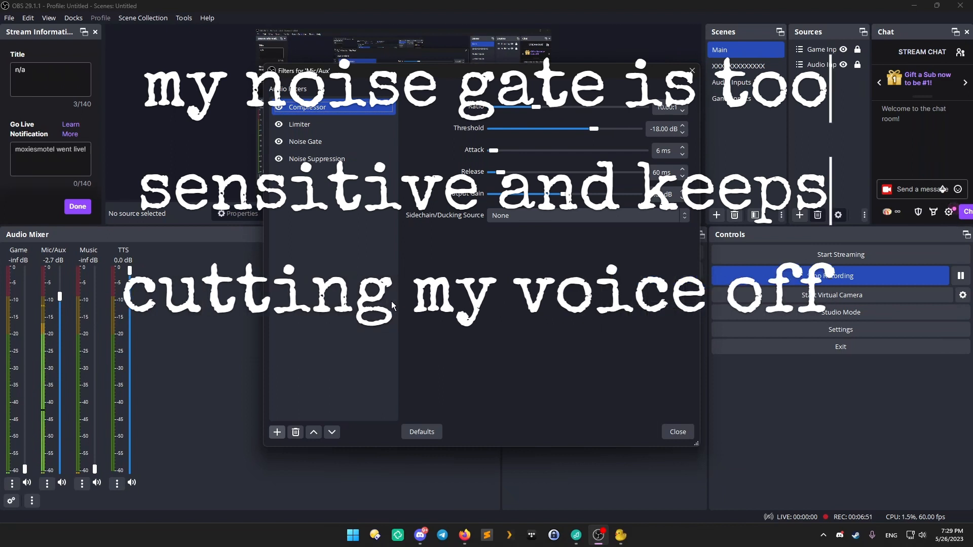
pyautogui.click(310, 125)
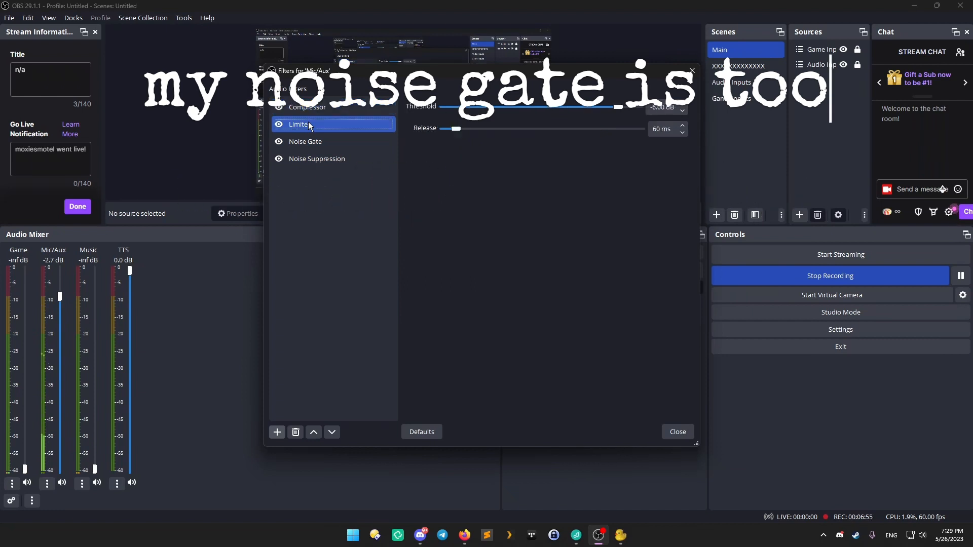
pyautogui.click(334, 145)
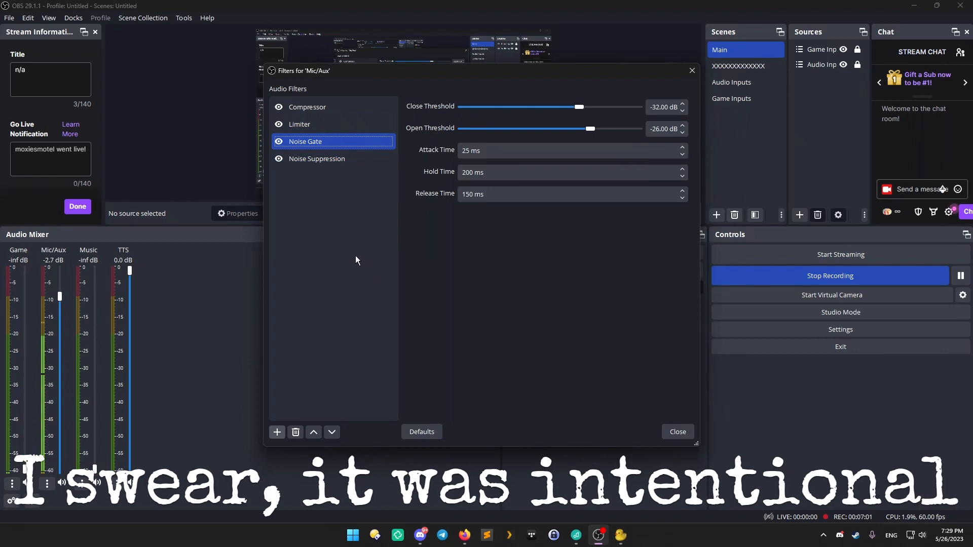
pyautogui.click(311, 158)
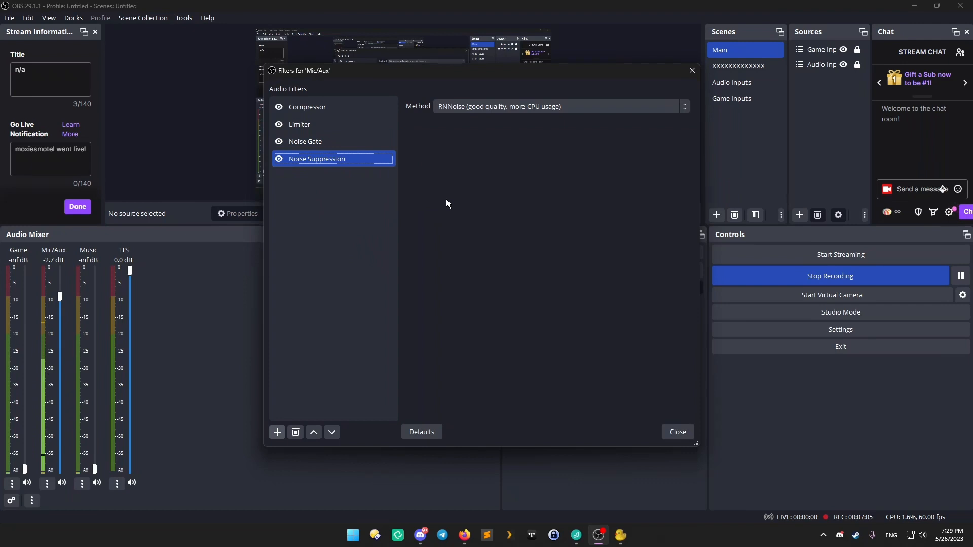
pyautogui.click(315, 147)
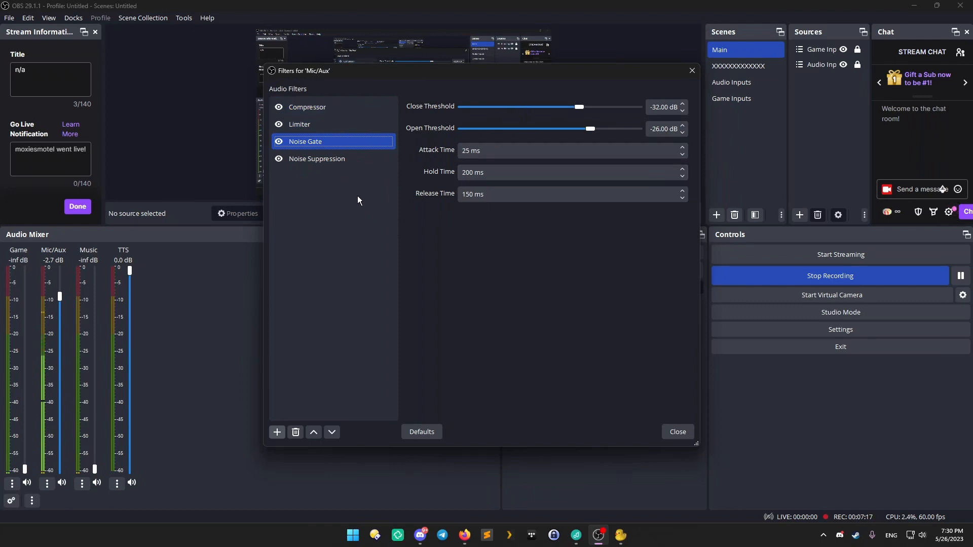
pyautogui.click(323, 157)
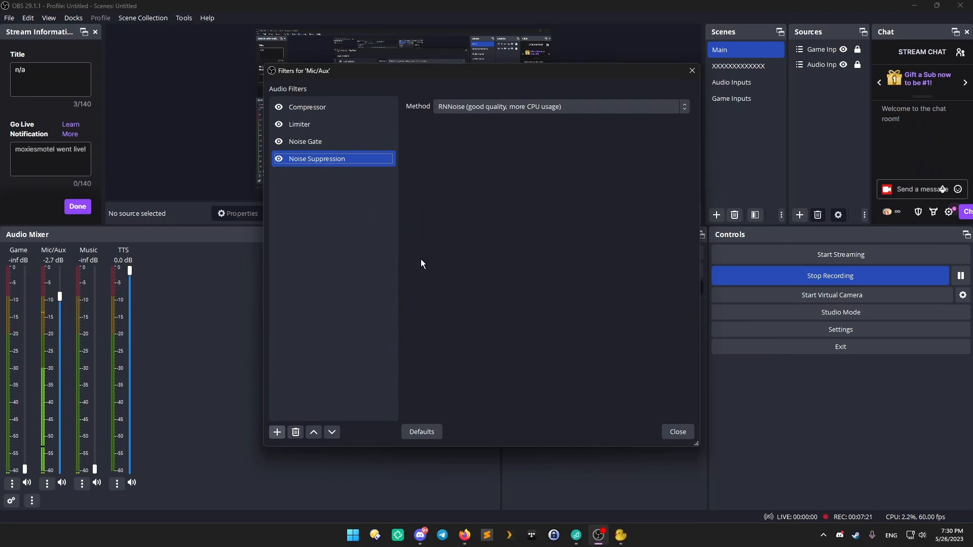
pyautogui.click(476, 112)
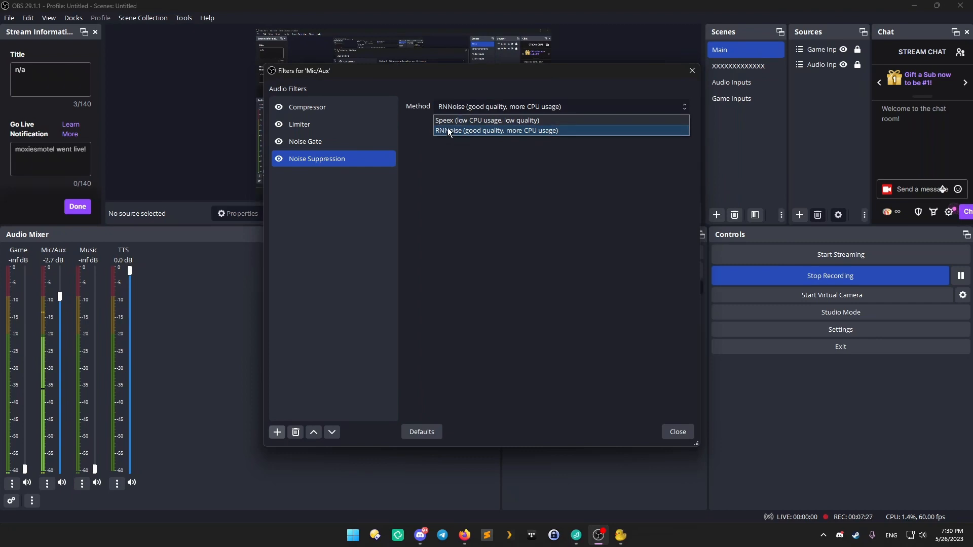
pyautogui.click(485, 99)
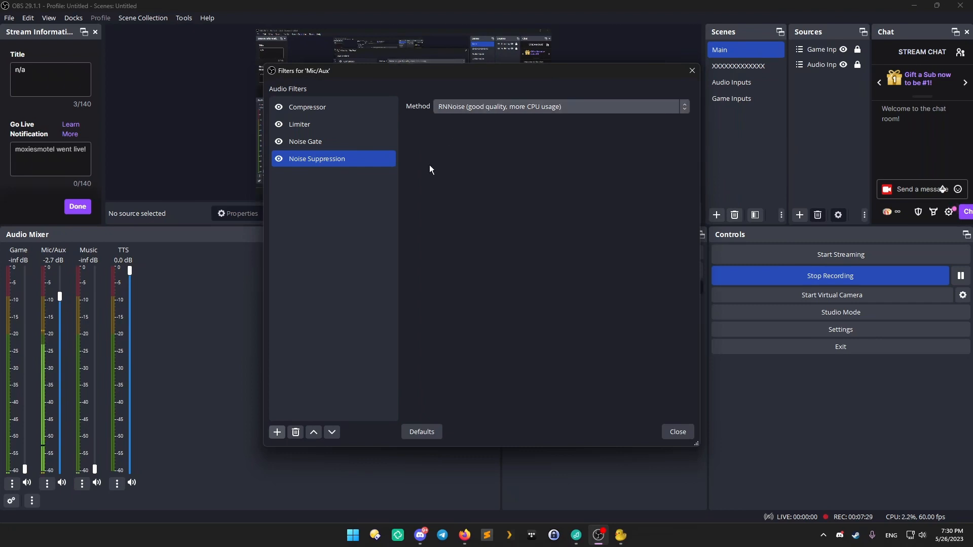
# Review the settings of the Compressor and Limiter filters on Mic/Aux
pyautogui.click(318, 108)
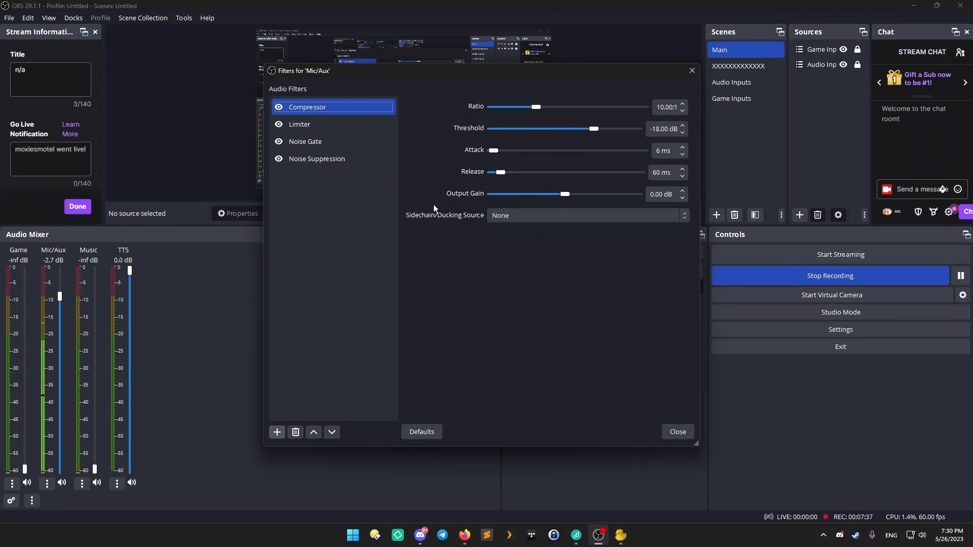
pyautogui.click(309, 126)
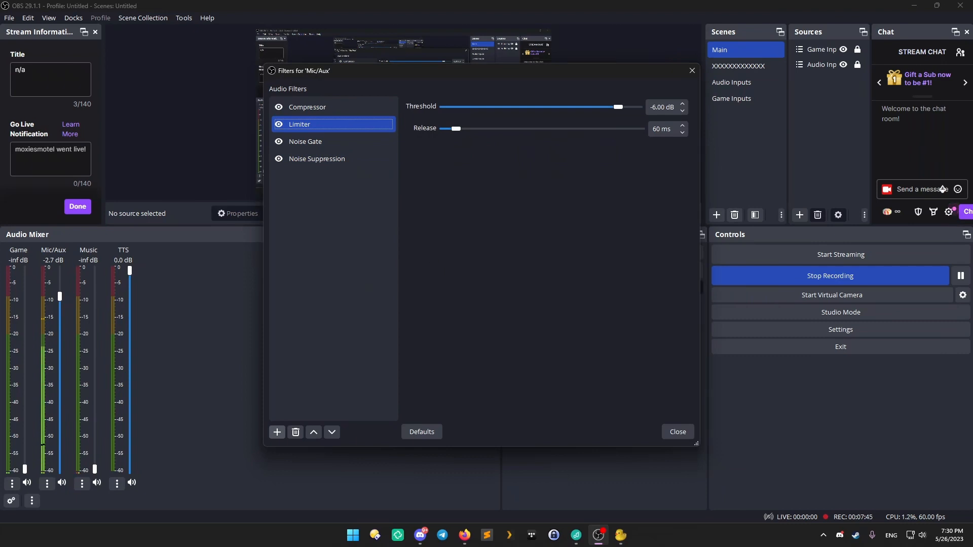
# Switch to the Harvard Sentences page in Firefox, examine its phonetically balanced sentence lists, and move the browser window back out of view
pyautogui.hotkey('alt', 'Tab')
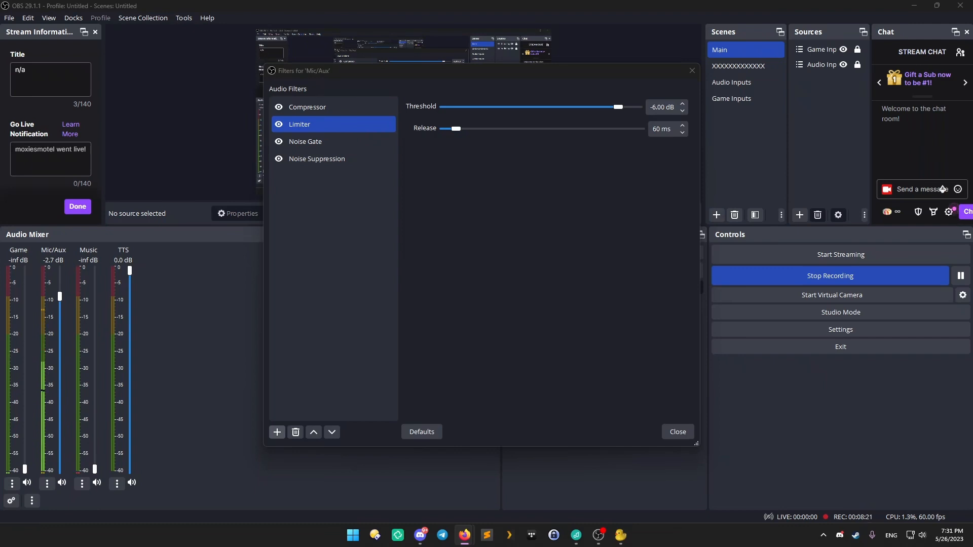
pyautogui.moveTo(496, 0); pyautogui.dragTo(491, 78)
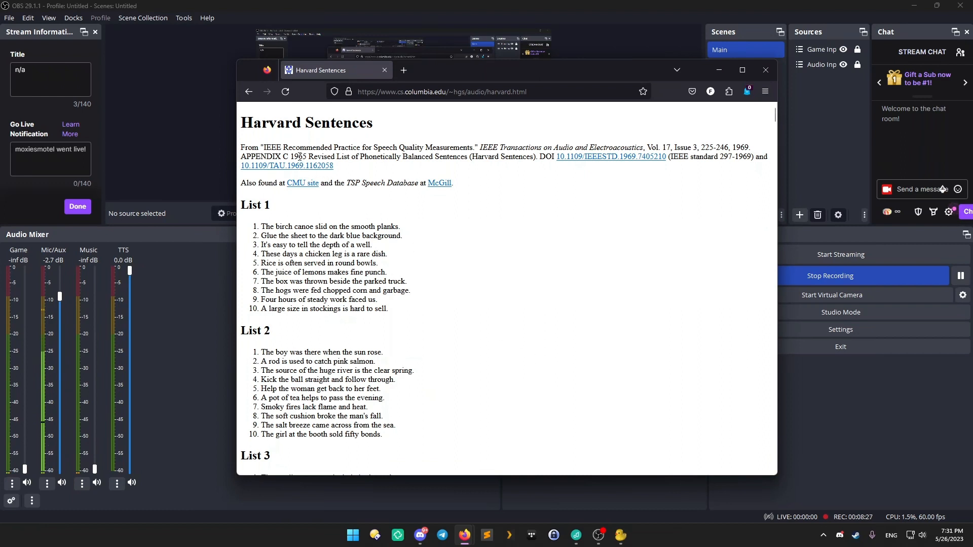
pyautogui.scroll(-1, 625, 236)
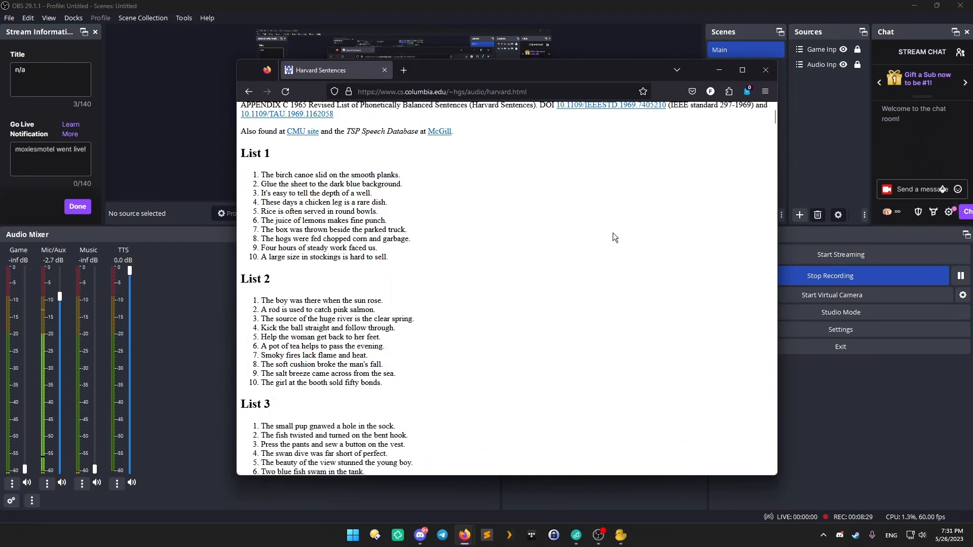
pyautogui.scroll(1, 588, 224)
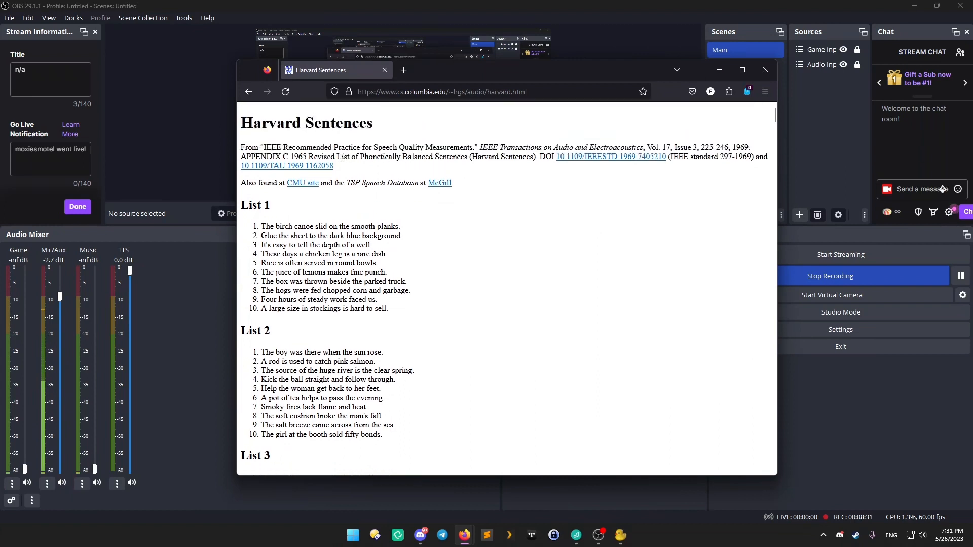
pyautogui.moveTo(336, 156); pyautogui.dragTo(469, 155)
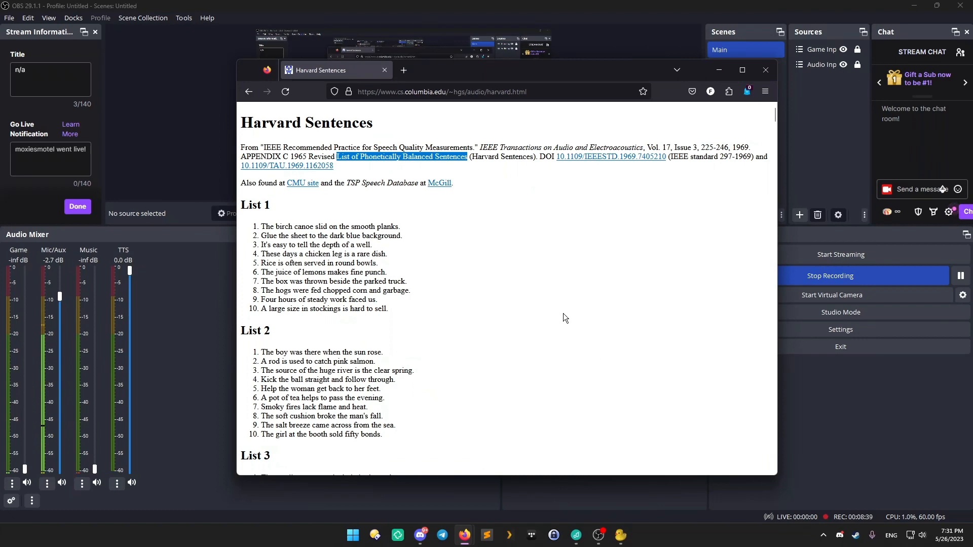
pyautogui.scroll(-12, 563, 312)
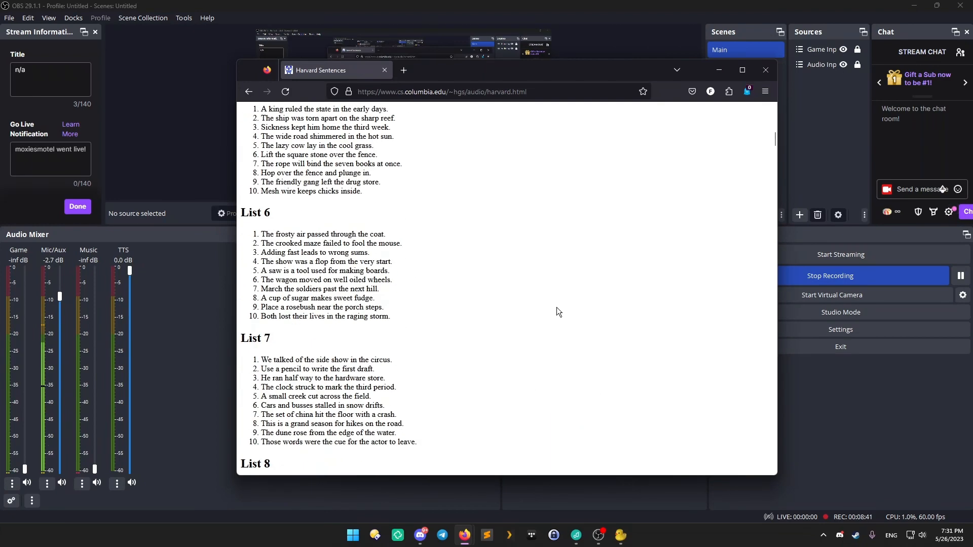
pyautogui.scroll(-2, 556, 312)
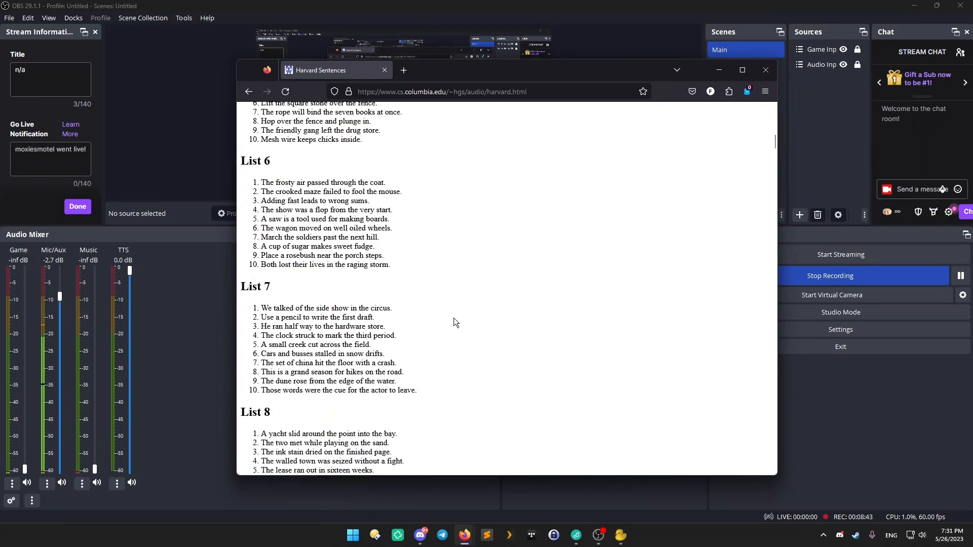
pyautogui.scroll(-5, 454, 318)
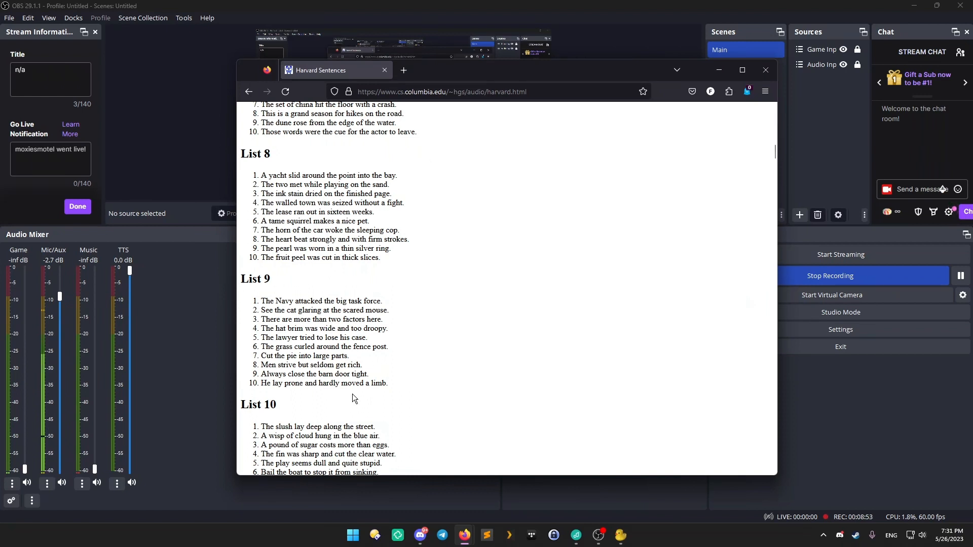
pyautogui.scroll(-3, 353, 397)
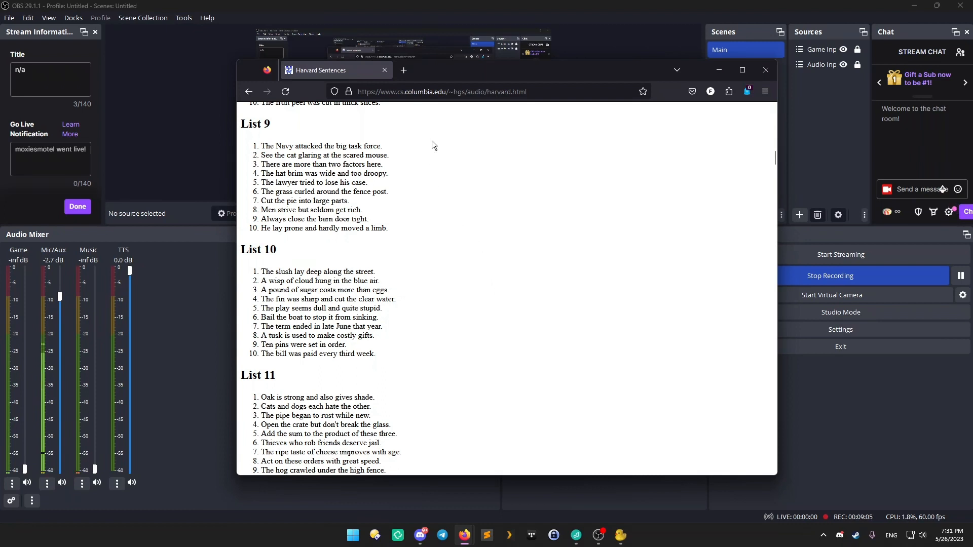
pyautogui.moveTo(437, 74); pyautogui.dragTo(437, 0)
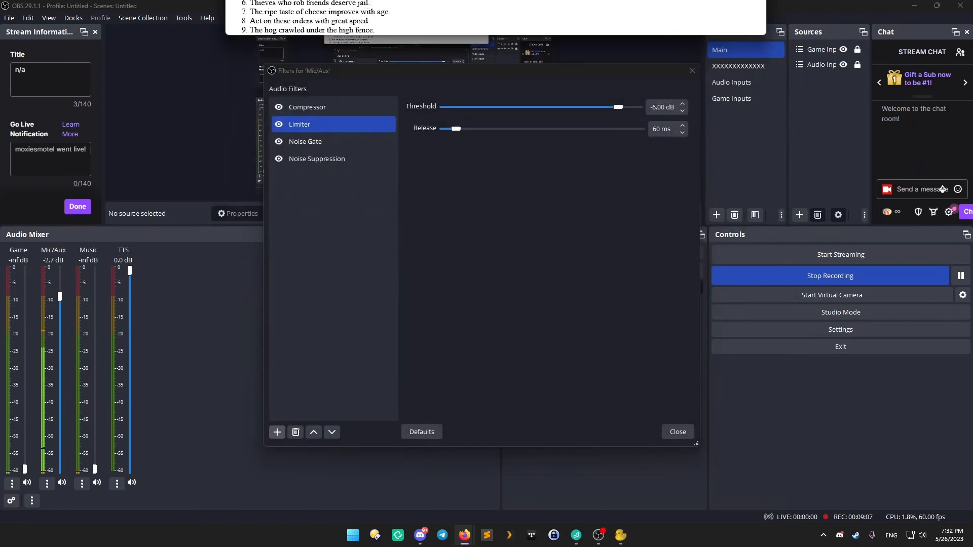
# Review the Compressor, Noise Gate, Limiter and Noise Suppression settings of Mic/Aux and close its filter window
pyautogui.click(326, 106)
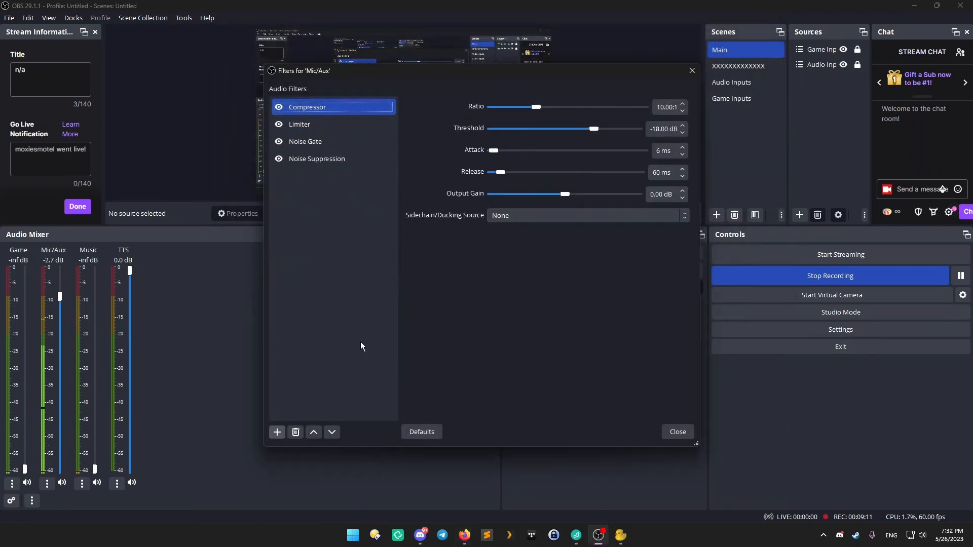
pyautogui.click(309, 140)
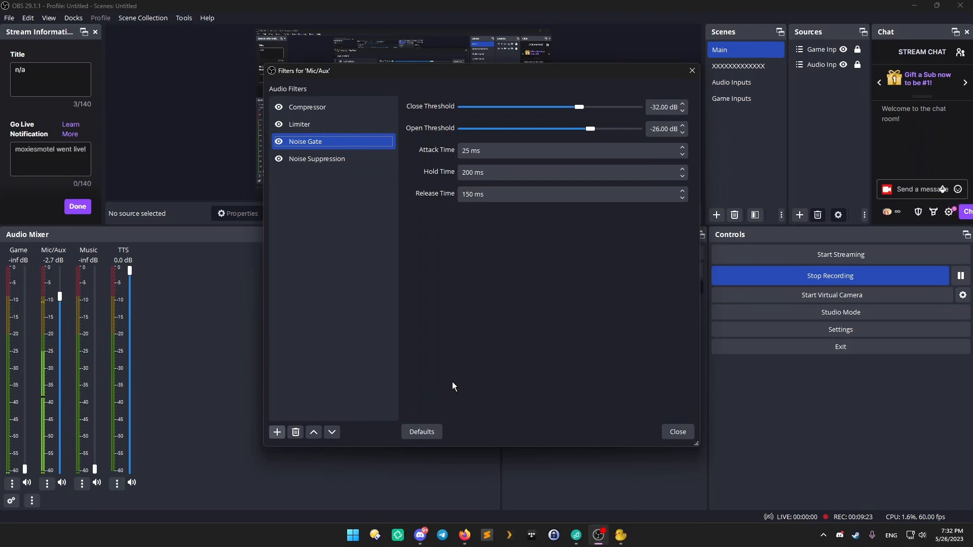
pyautogui.moveTo(494, 0); pyautogui.dragTo(446, 0)
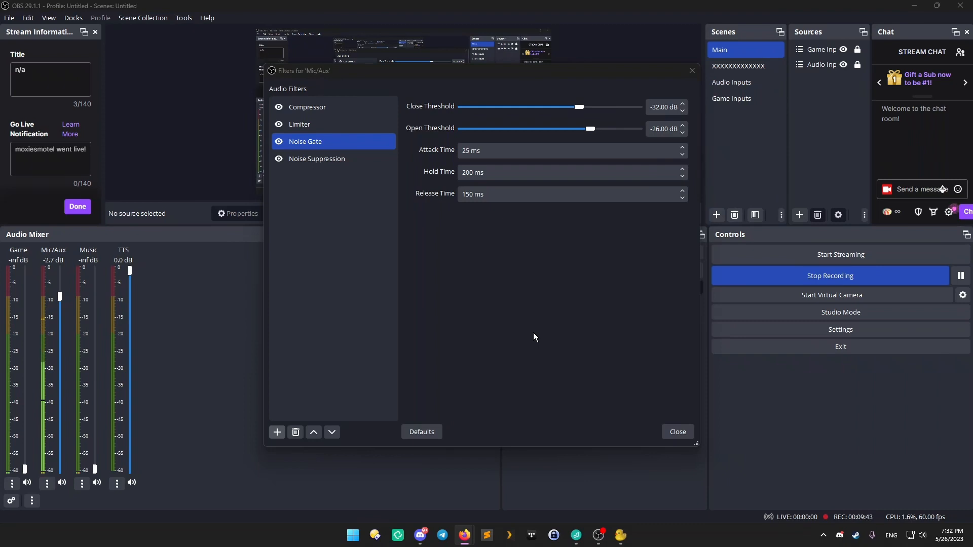
pyautogui.click(318, 110)
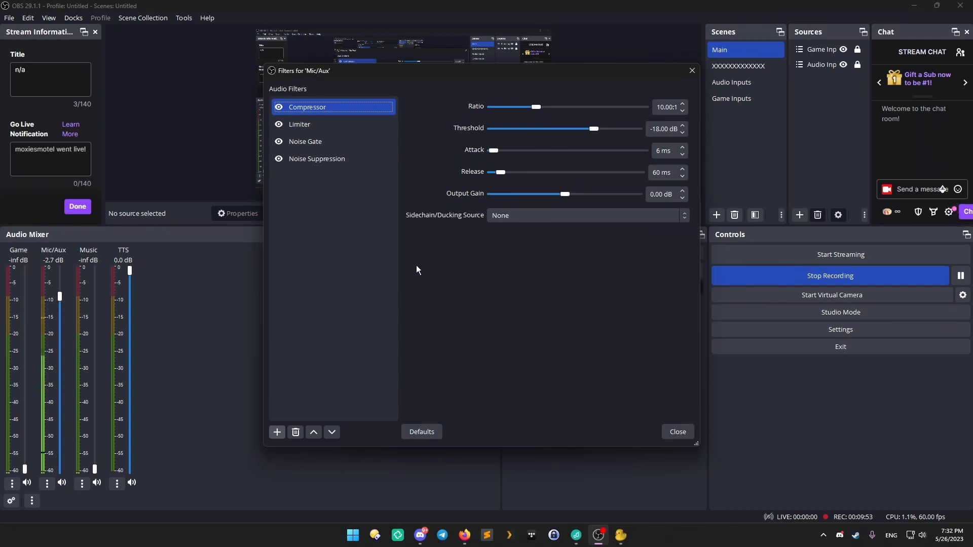
pyautogui.click(310, 124)
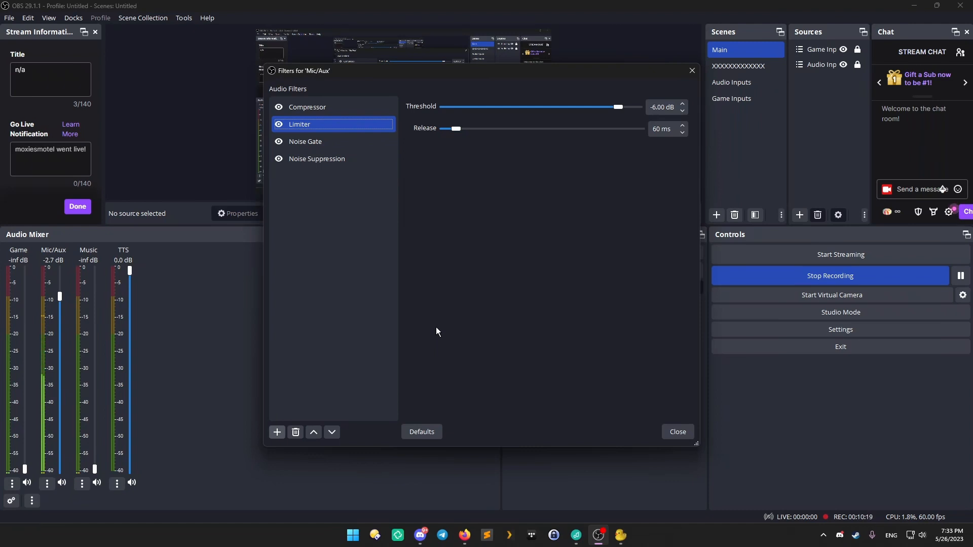
pyautogui.click(315, 147)
pyautogui.click(315, 163)
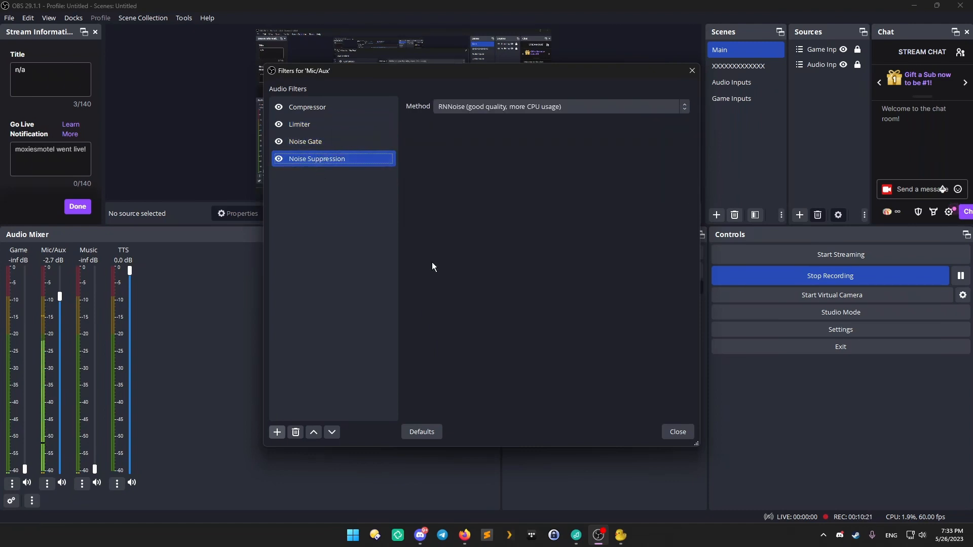
pyautogui.click(678, 432)
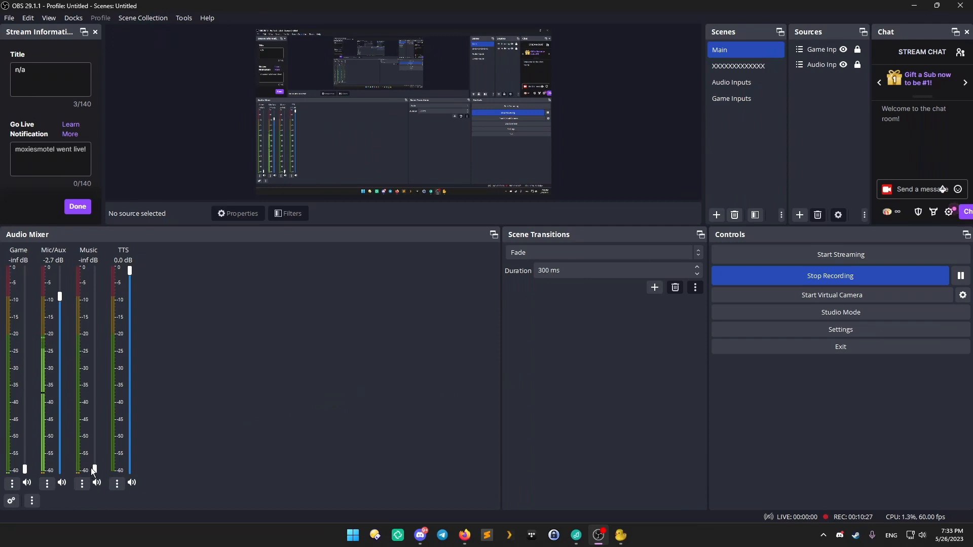
# Reopen the Mic/Aux filters, check the Compressor and Noise Suppression settings, and close the window
pyautogui.click(47, 484)
pyautogui.click(66, 446)
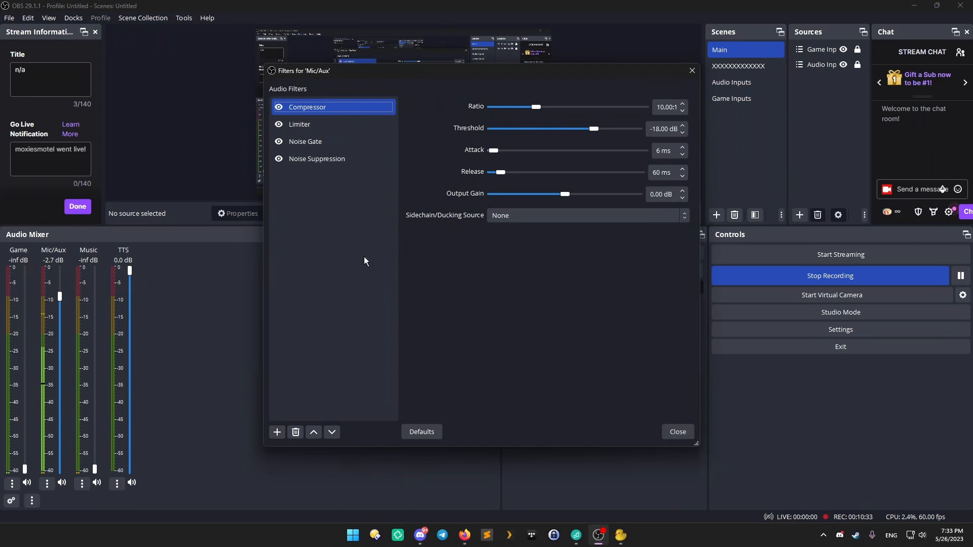
pyautogui.click(312, 159)
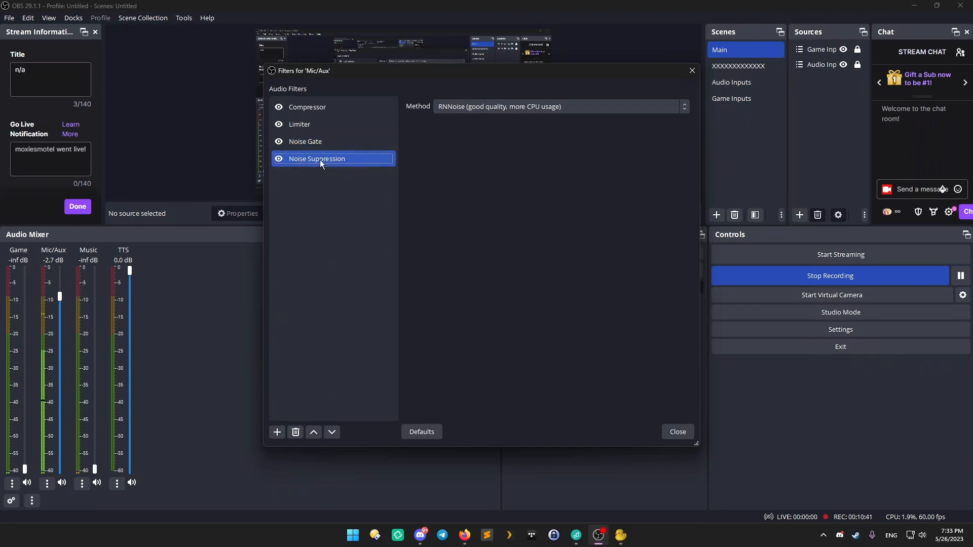
pyautogui.click(677, 432)
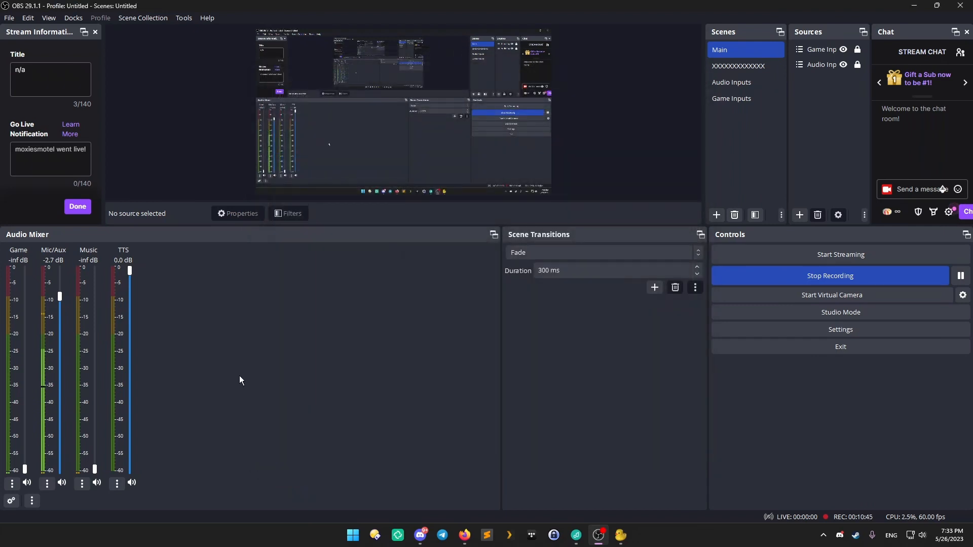
# Try the Music level at -16.5 dB and -19.3 dB in the audio mixer, and set it to -6.6 dB
pyautogui.moveTo(91, 469); pyautogui.dragTo(98, 363)
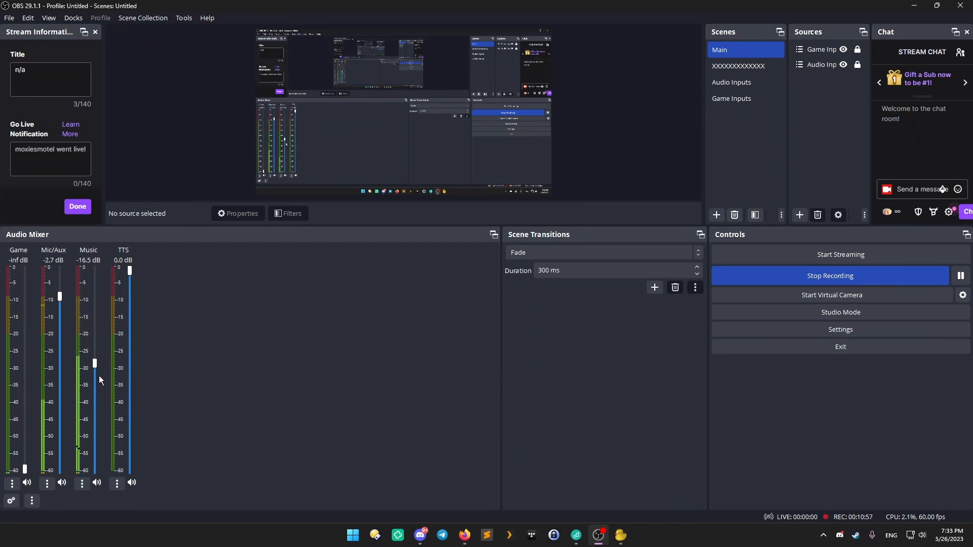
pyautogui.moveTo(96, 365); pyautogui.dragTo(99, 370)
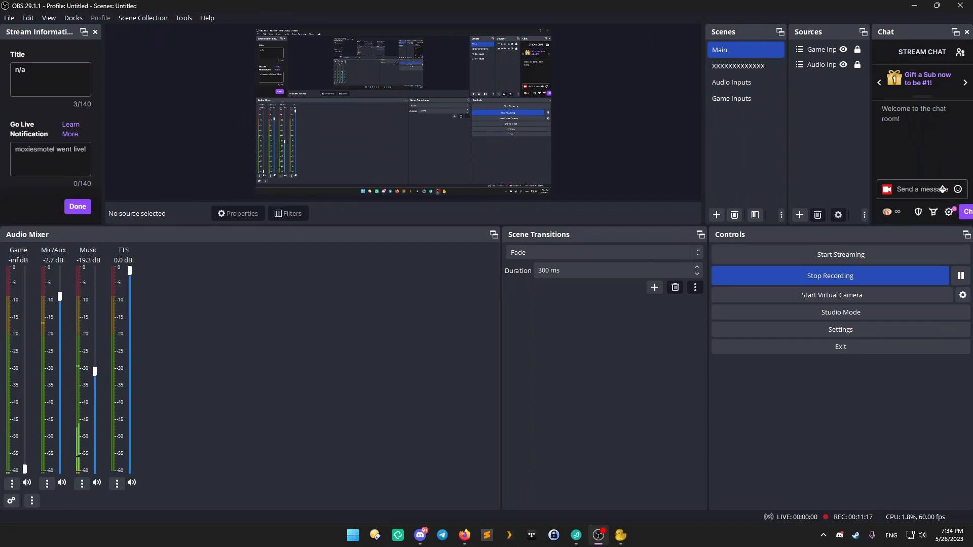
pyautogui.moveTo(95, 370); pyautogui.dragTo(87, 323)
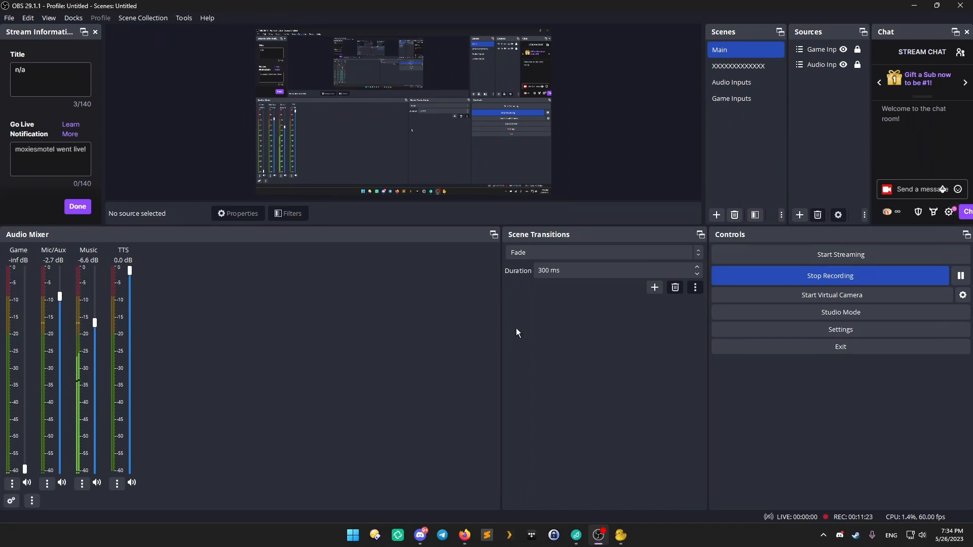
# Stop the current recording
pyautogui.click(773, 275)
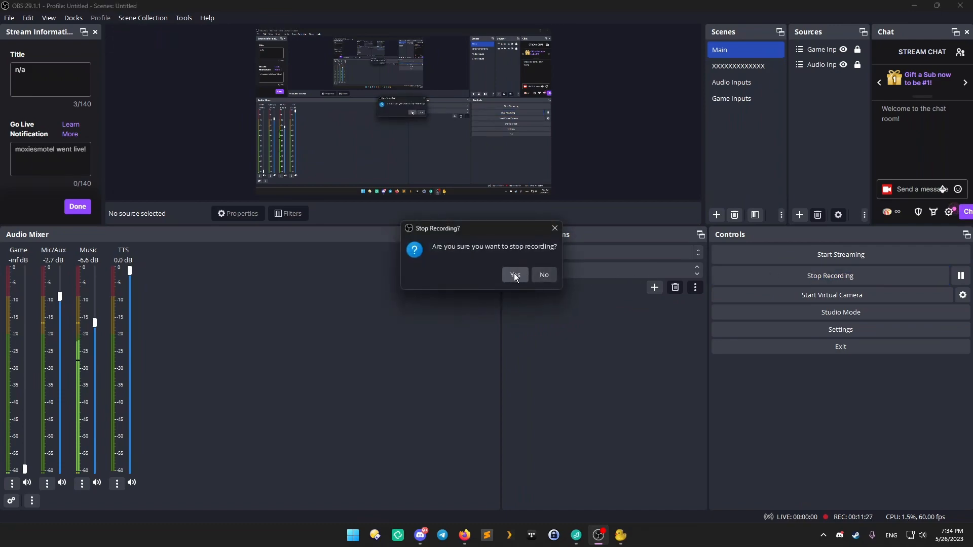